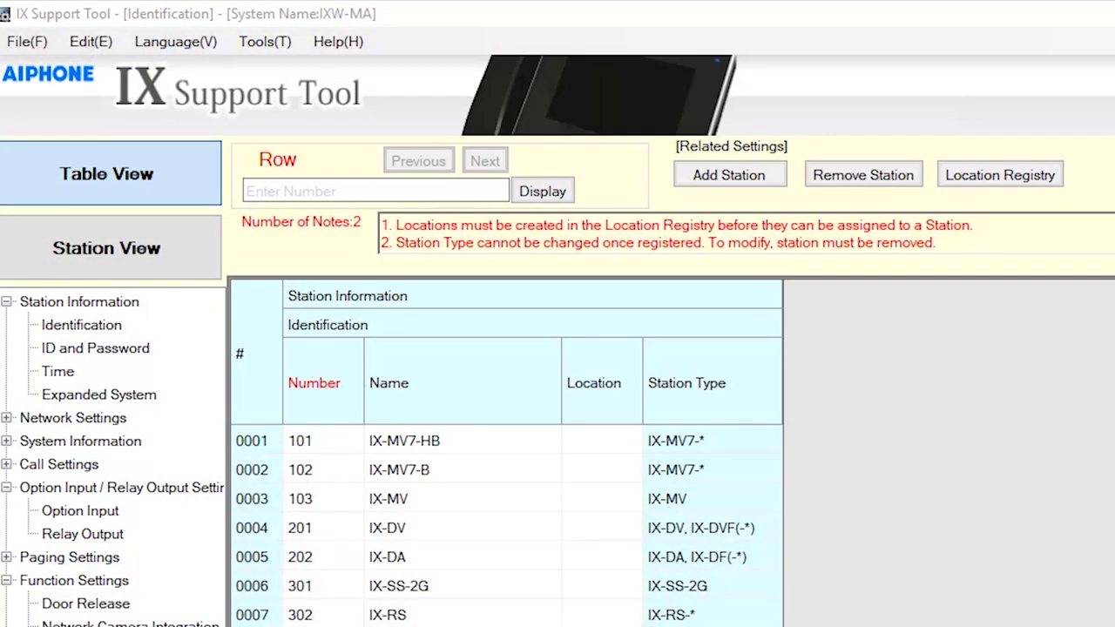
- Open Tools > System Configuration and bring up the Add New Station dialog
{"action": "left_click", "coordinate": [262, 42]}
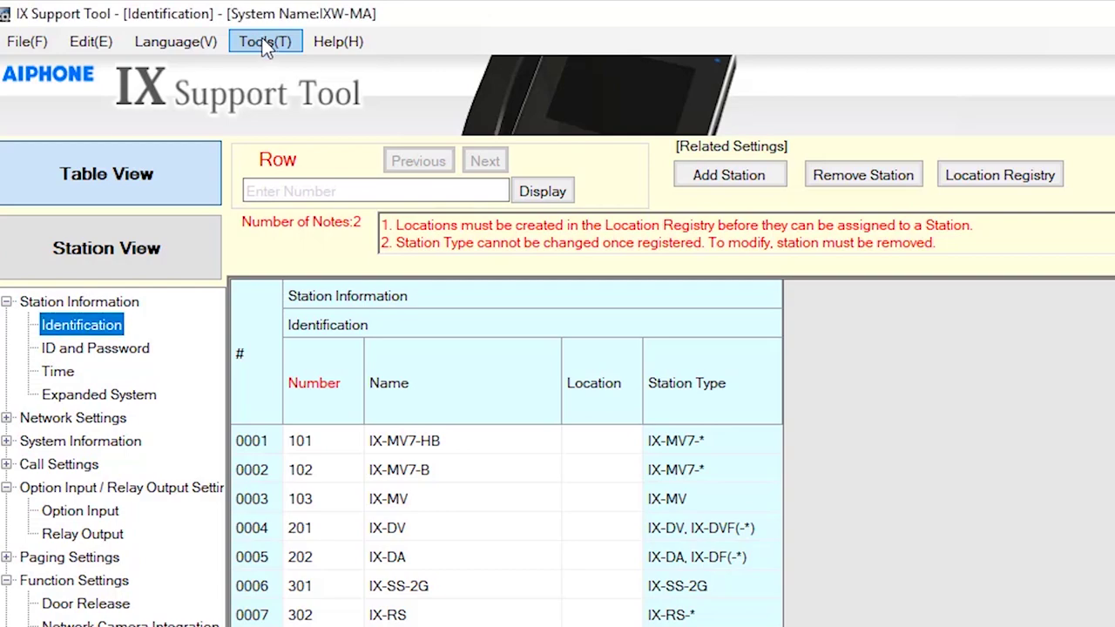
{"action": "left_click", "coordinate": [296, 170]}
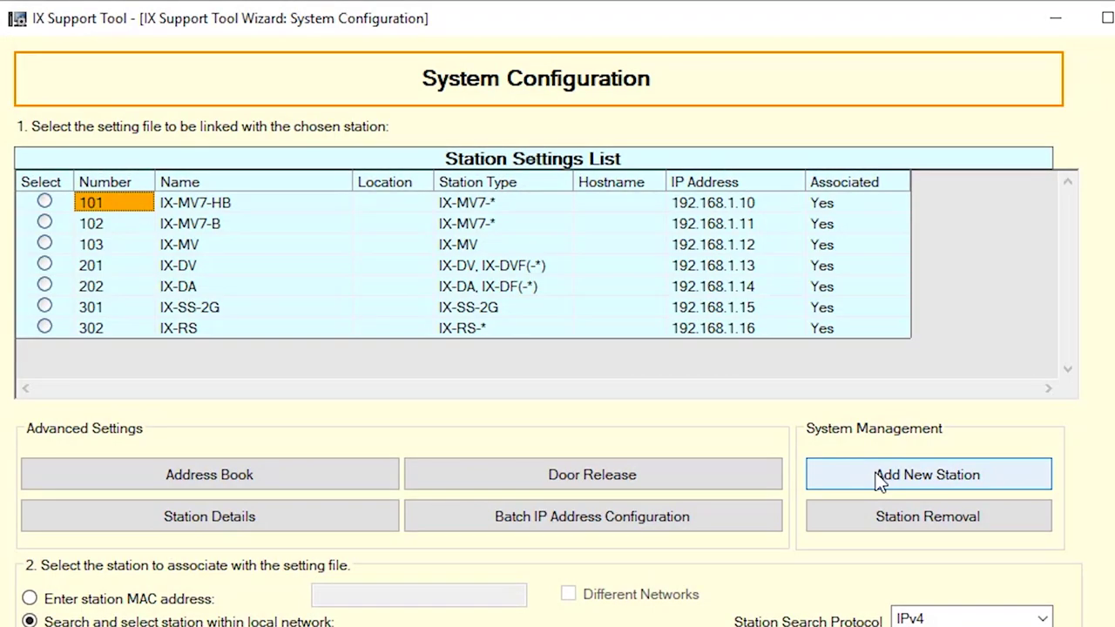
{"action": "left_click", "coordinate": [880, 479]}
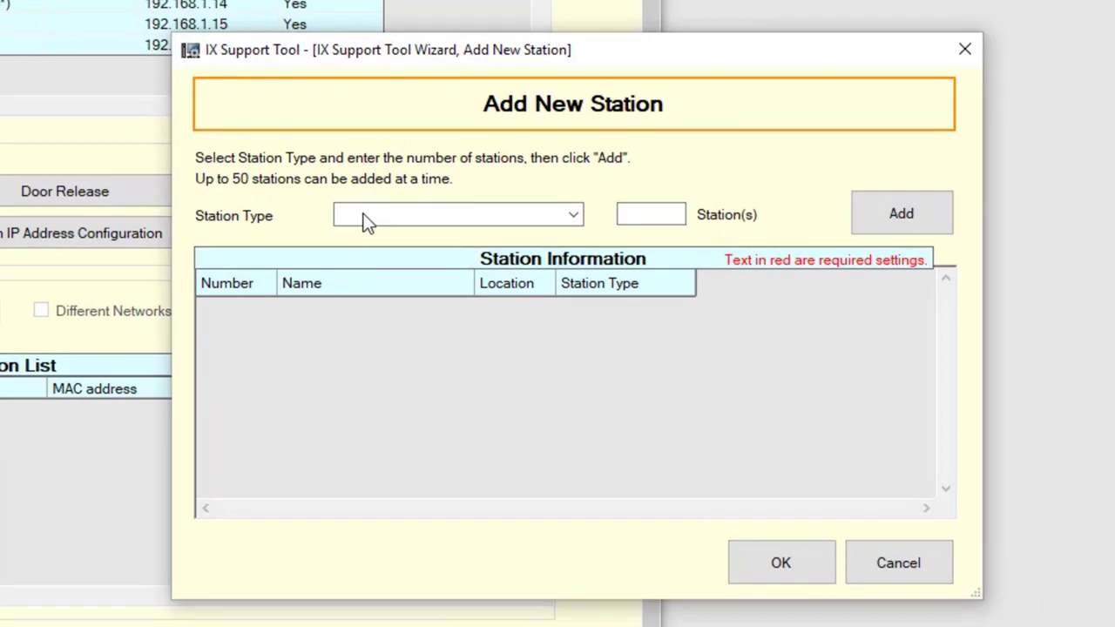
- Add one station of type IXW-MA
{"action": "left_click", "coordinate": [366, 218]}
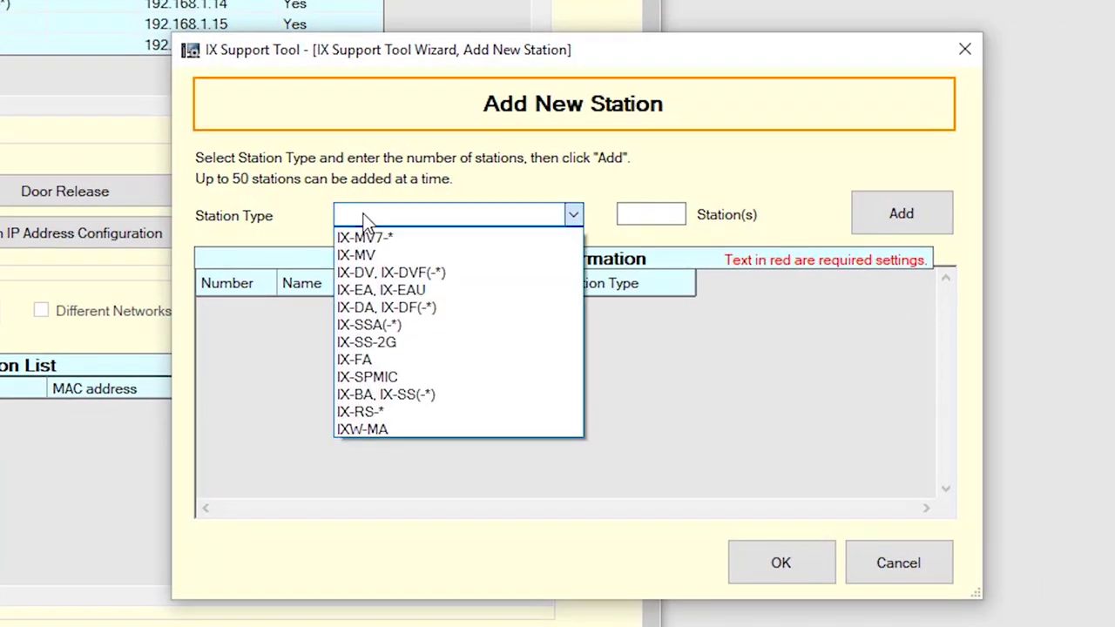
{"action": "left_click", "coordinate": [383, 429]}
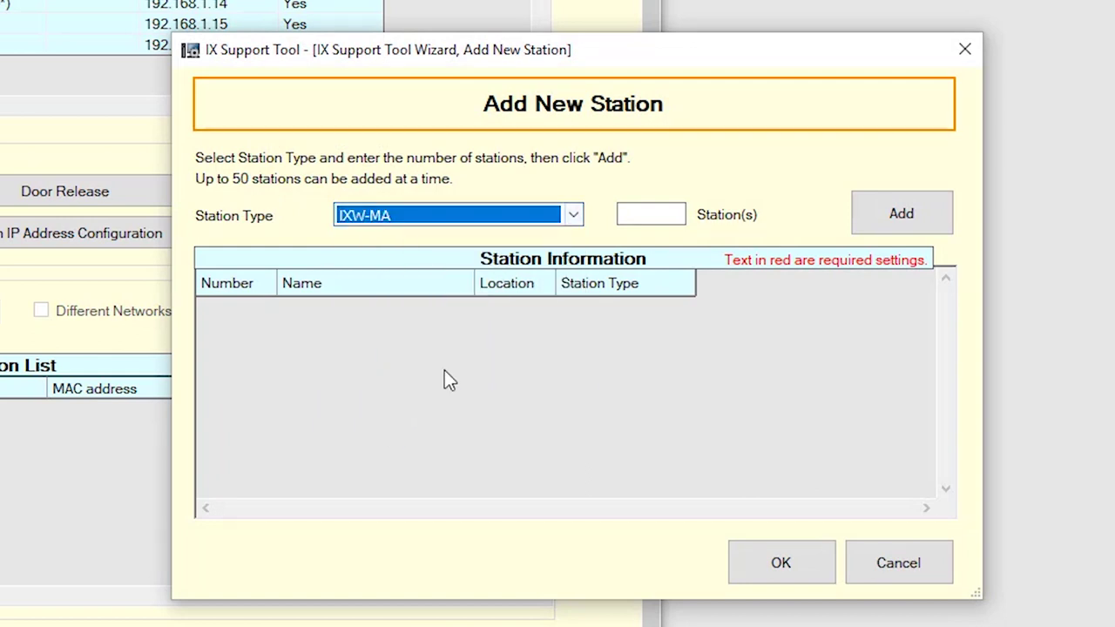
{"action": "left_click", "coordinate": [640, 215]}
{"action": "type", "text": "1"}
{"action": "left_click", "coordinate": [901, 223]}
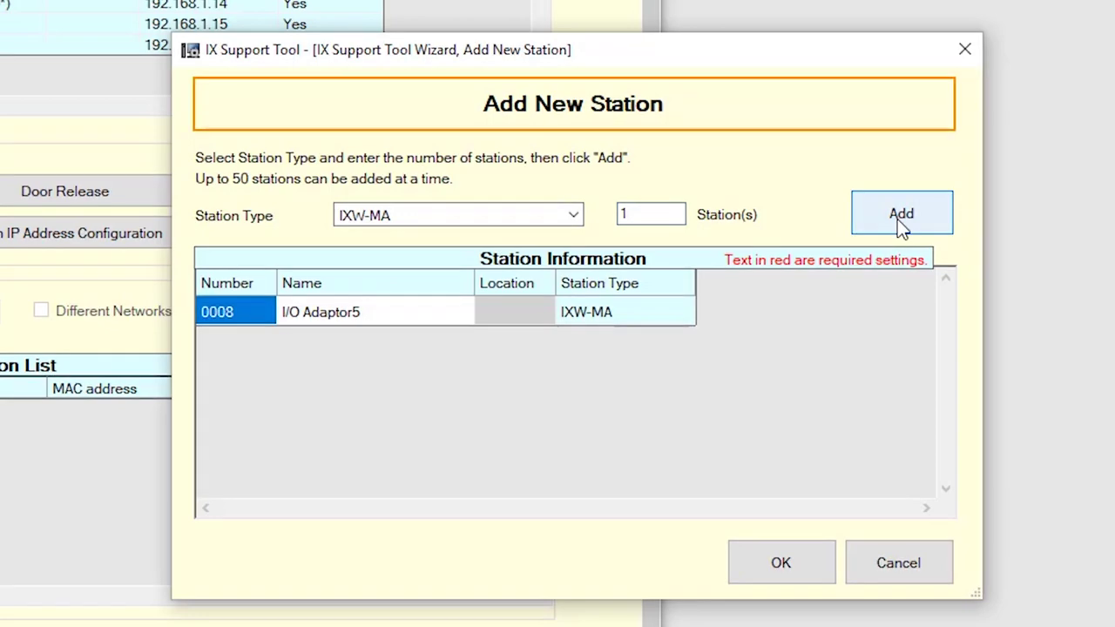
- Number the new station 401, name it IXW-MA, and confirm
{"action": "left_click", "coordinate": [249, 323]}
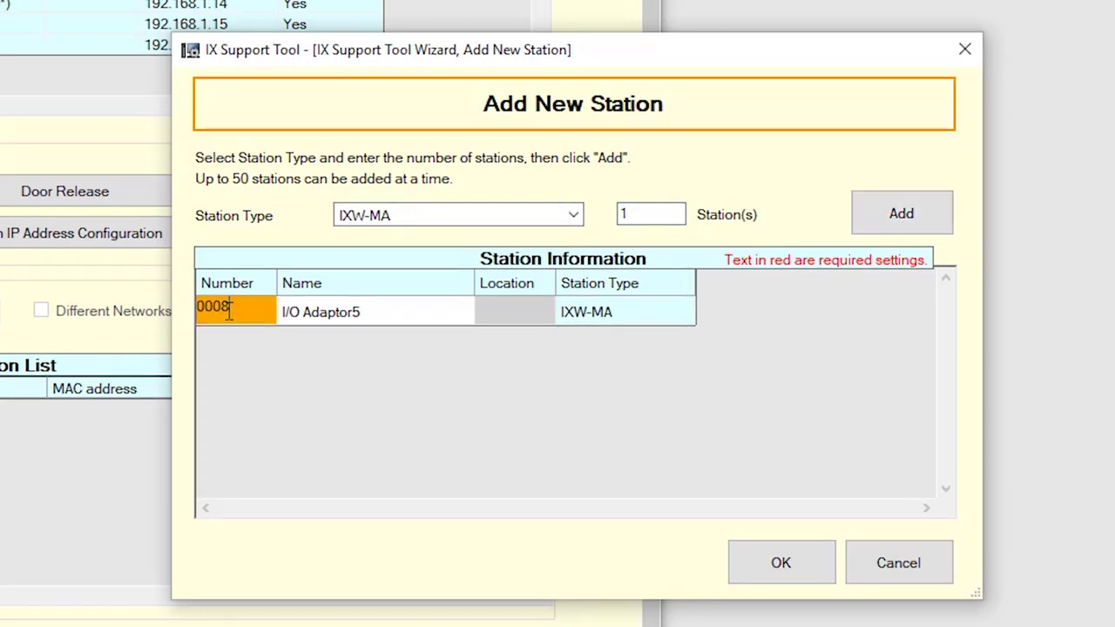
{"action": "type", "text": "401"}
{"action": "key", "text": "Tab"}
{"action": "type", "text": "IXW-MA"}
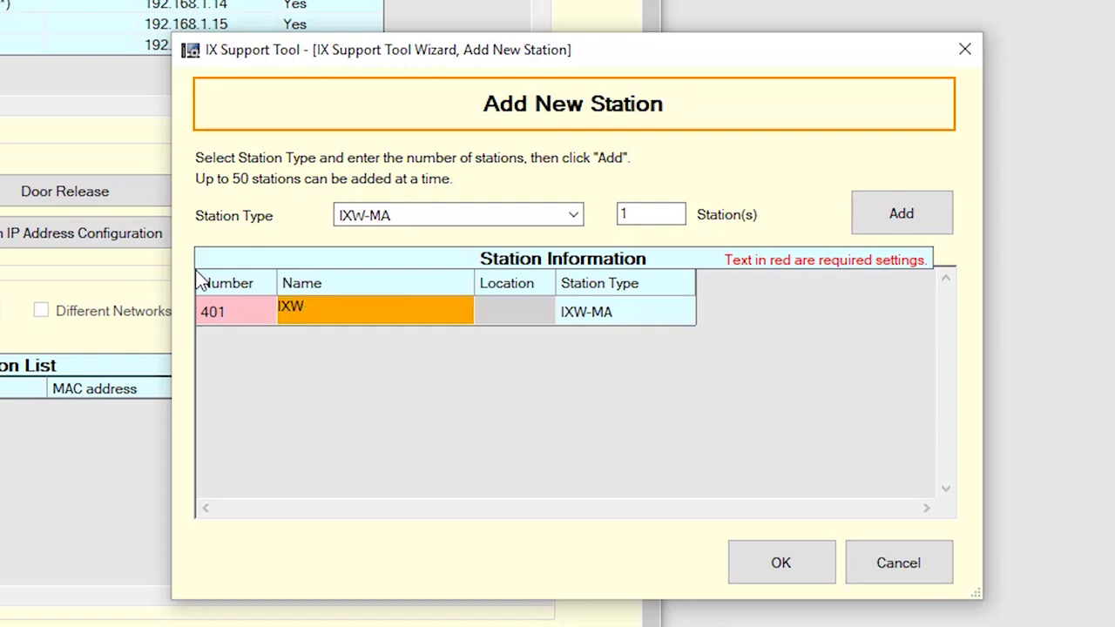
{"action": "left_click", "coordinate": [809, 564]}
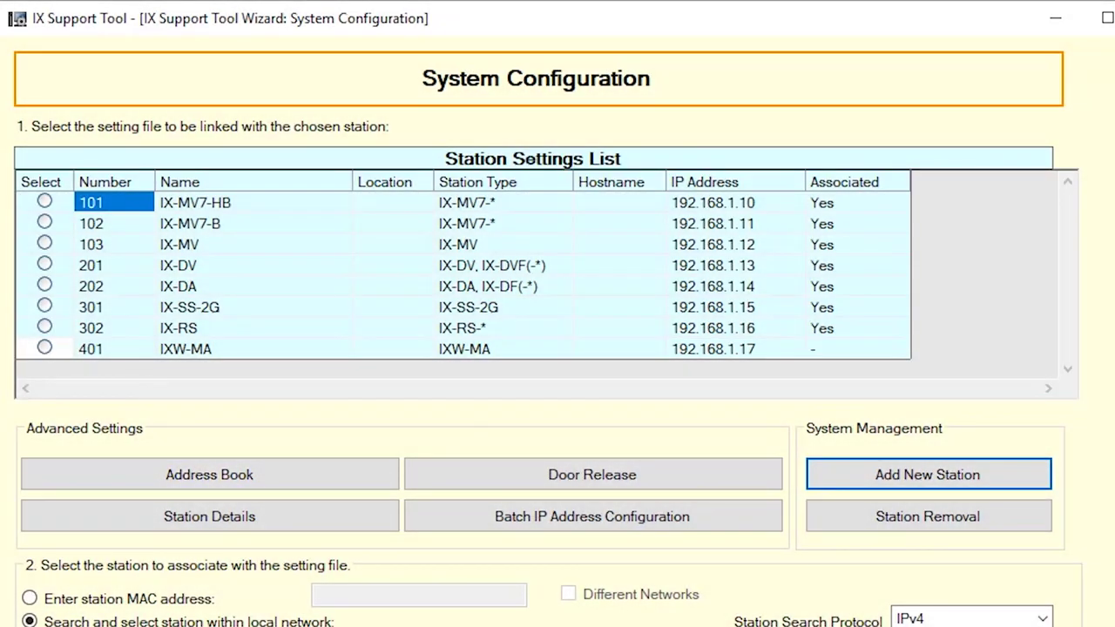
- Search the local network for stations
{"action": "key", "text": "Return"}
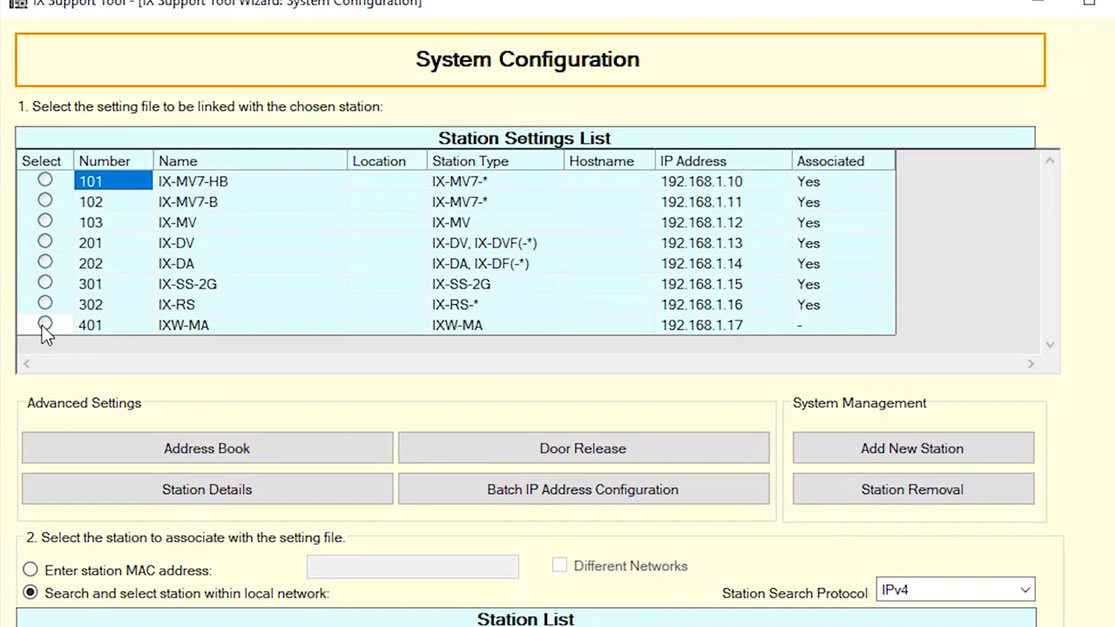
- Associate the 401 IXW-MA setting file with the discovered IXW-MA unit, then continue
{"action": "left_click", "coordinate": [44, 325]}
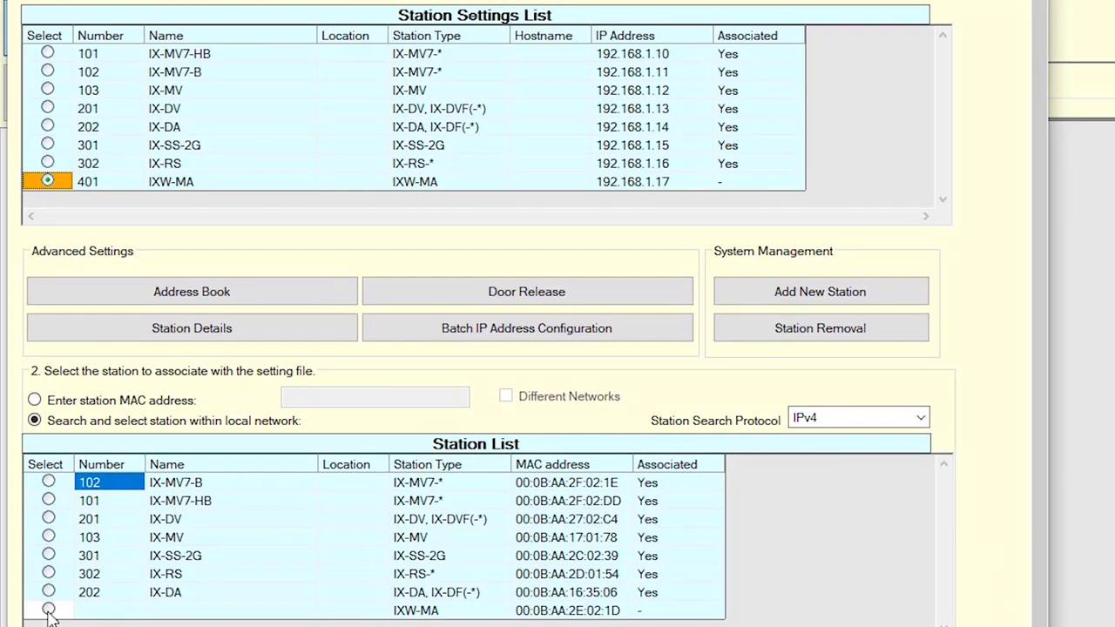
{"action": "left_click", "coordinate": [49, 610]}
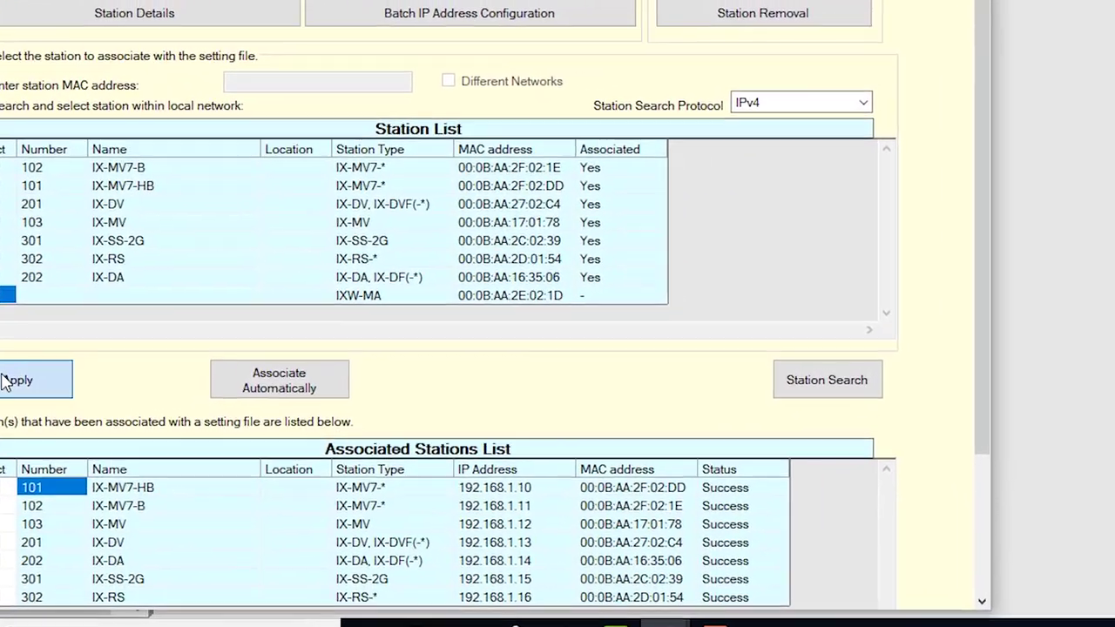
{"action": "left_click", "coordinate": [4, 382]}
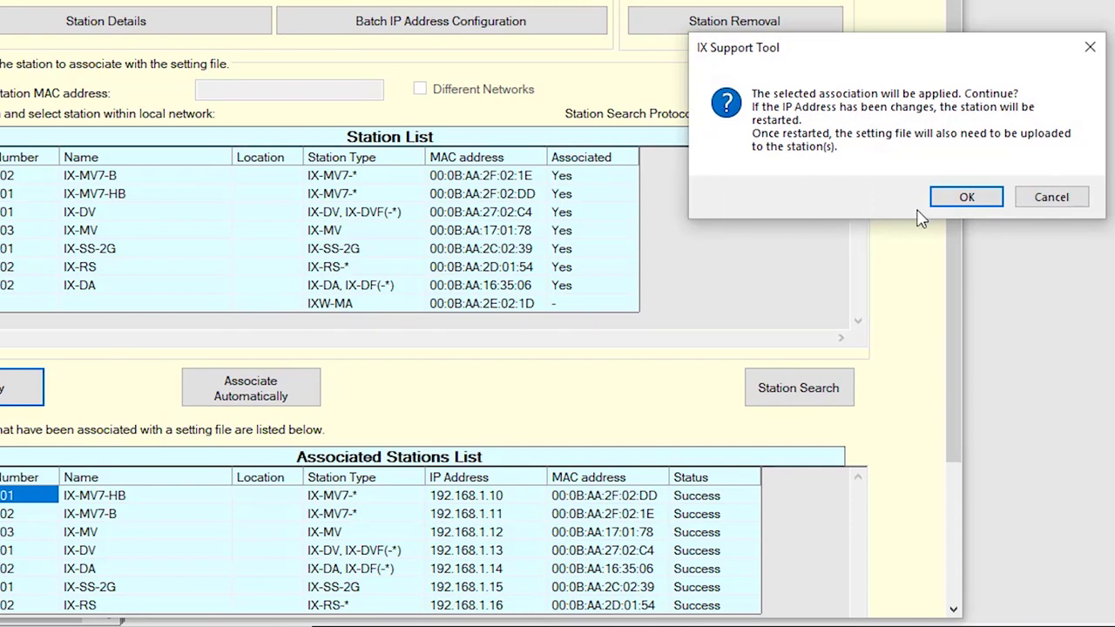
{"action": "left_click", "coordinate": [966, 198]}
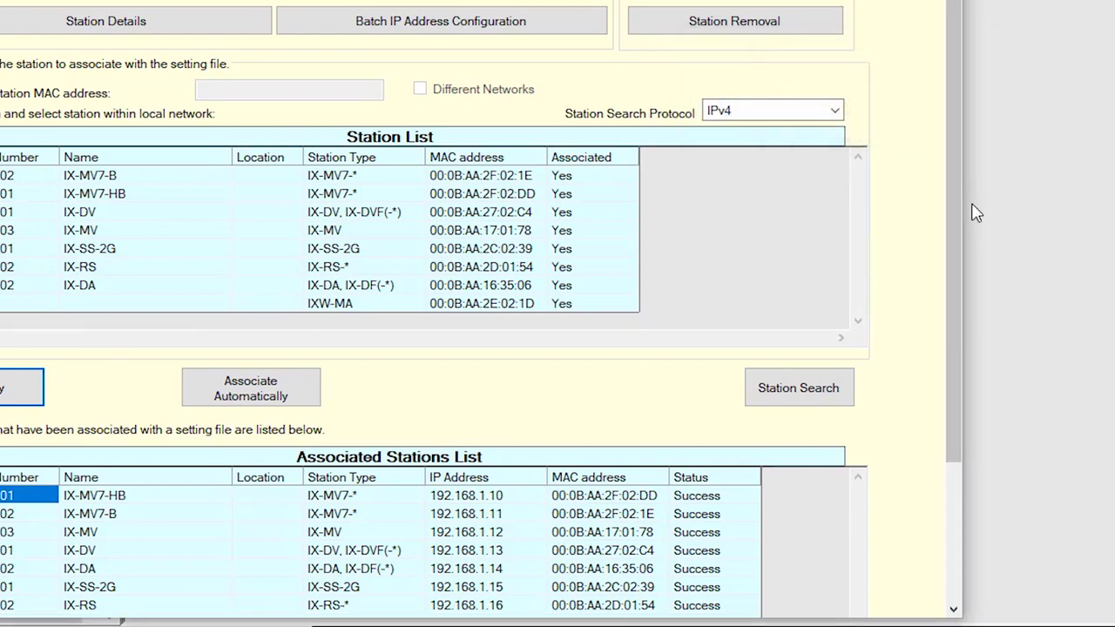
{"action": "left_click_drag", "start_coordinate": [959, 213], "coordinate": [958, 322]}
{"action": "left_click", "coordinate": [691, 585]}
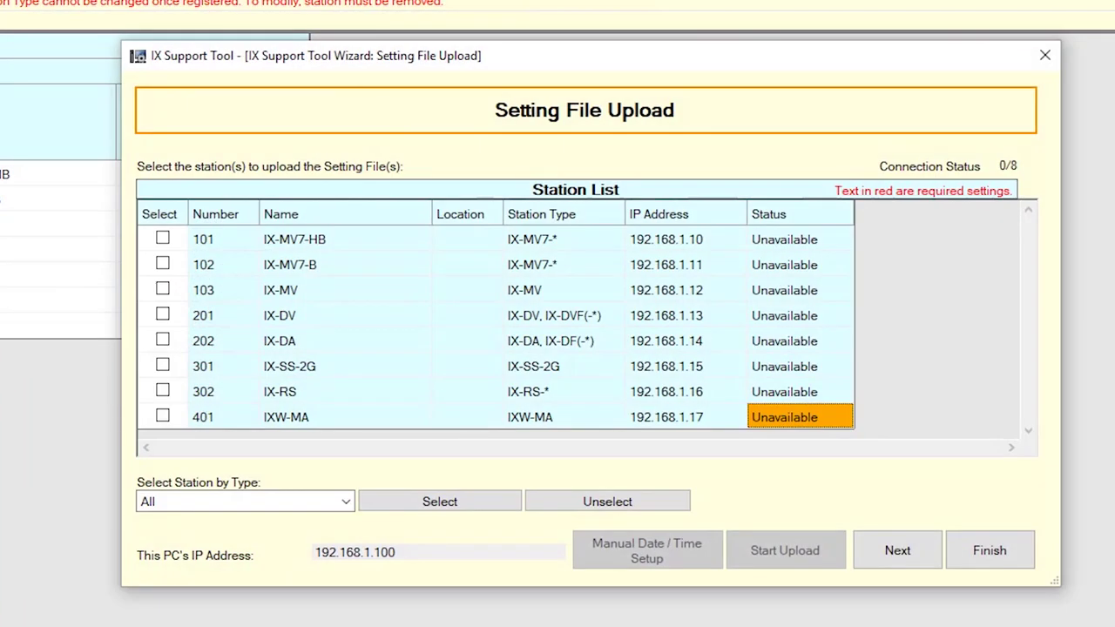
- Finish the Setting File Upload wizard to return to the Station View
{"action": "left_click", "coordinate": [990, 550]}
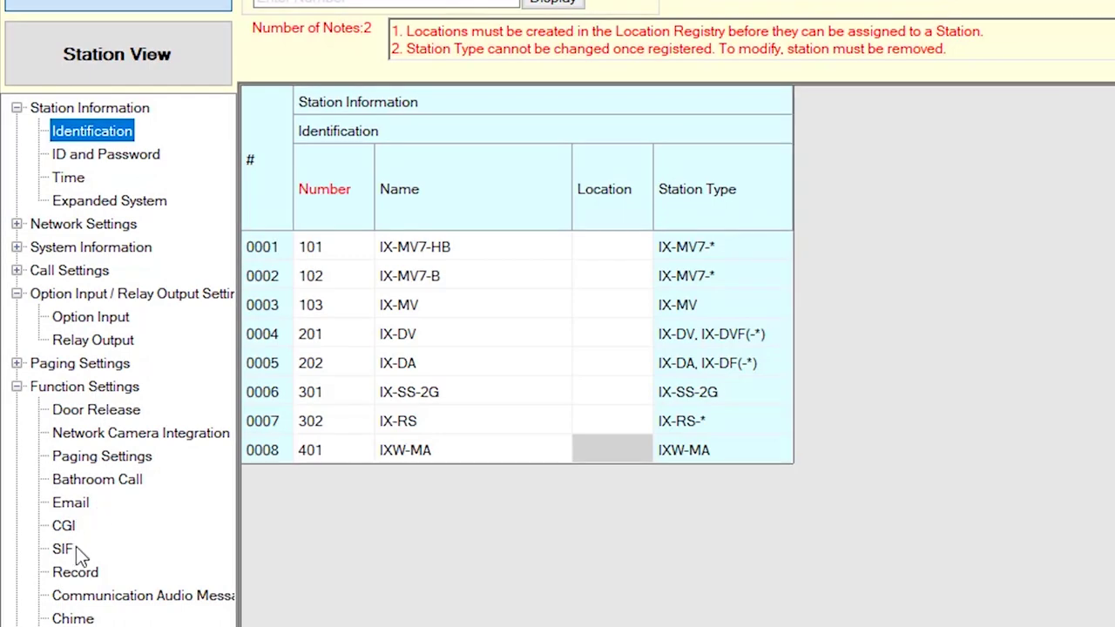
- Enable SIF for door station 201 in the SIF settings table
{"action": "left_click", "coordinate": [63, 549]}
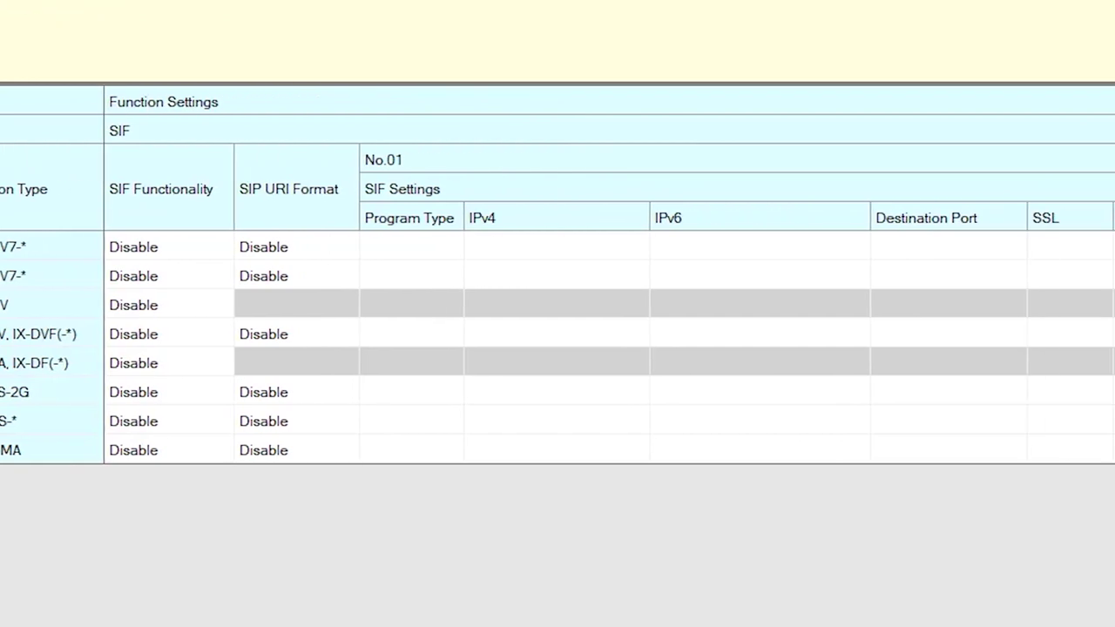
{"action": "left_click", "coordinate": [124, 342]}
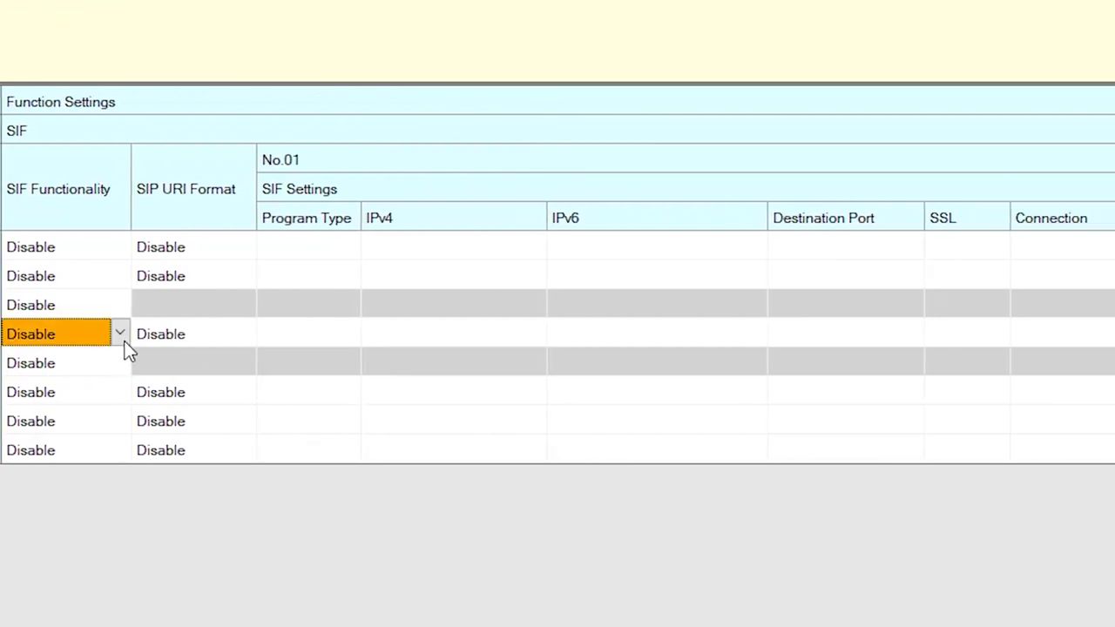
{"action": "left_click", "coordinate": [121, 339]}
{"action": "left_click", "coordinate": [82, 369]}
- Give station 201's SIF program type 0100, IPv4 address 192.168.1.17 and port 65013
{"action": "left_click", "coordinate": [288, 342]}
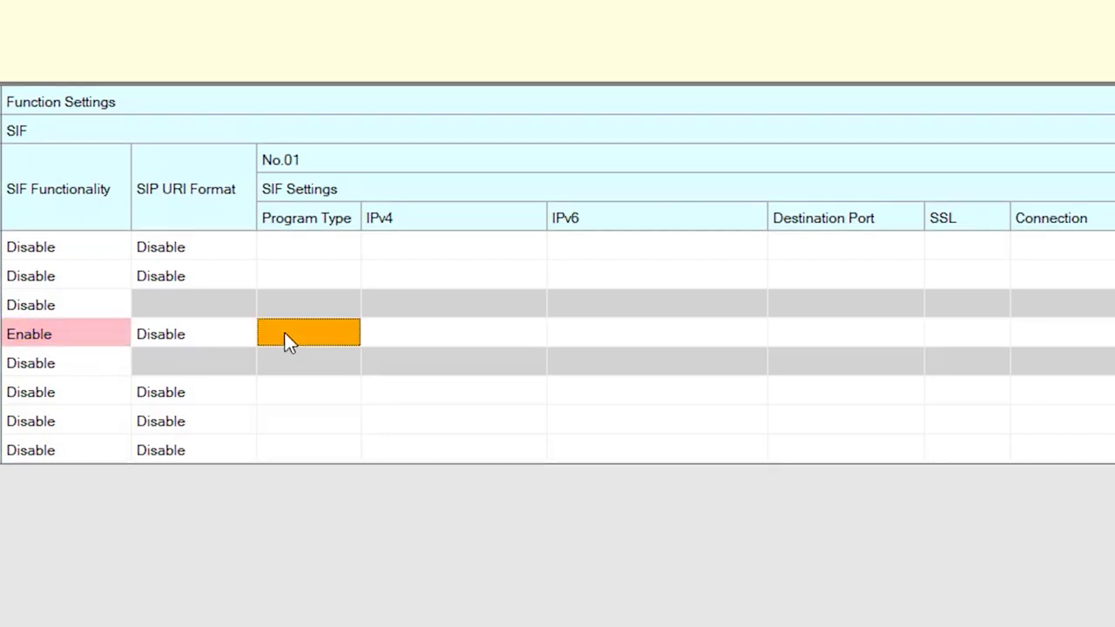
{"action": "type", "text": "0100"}
{"action": "key", "text": "Tab"}
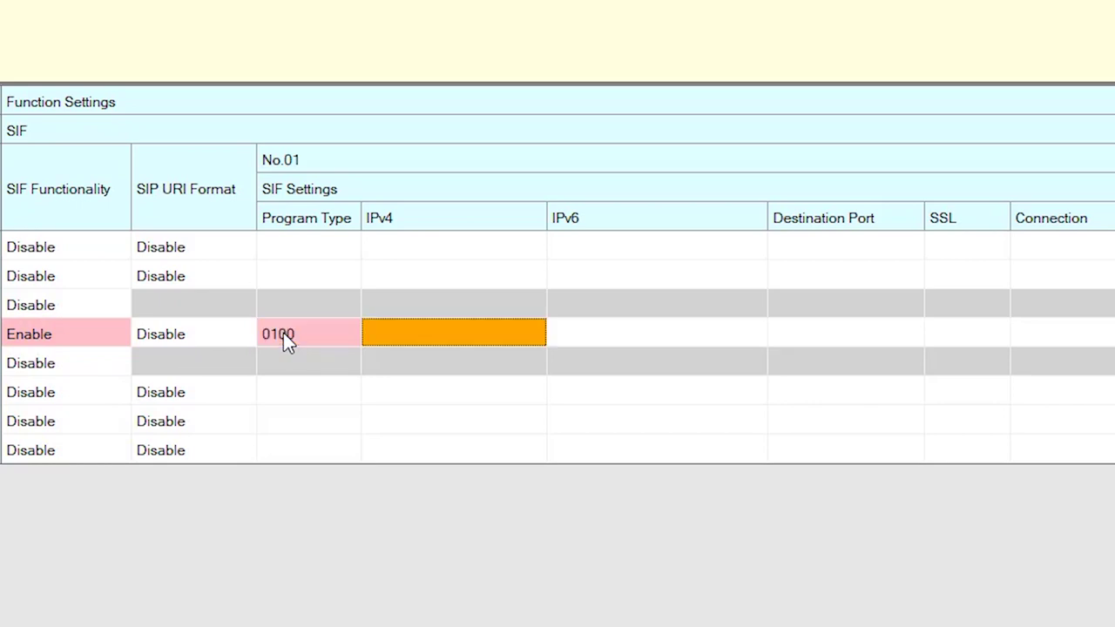
{"action": "type", "text": "192.1"}
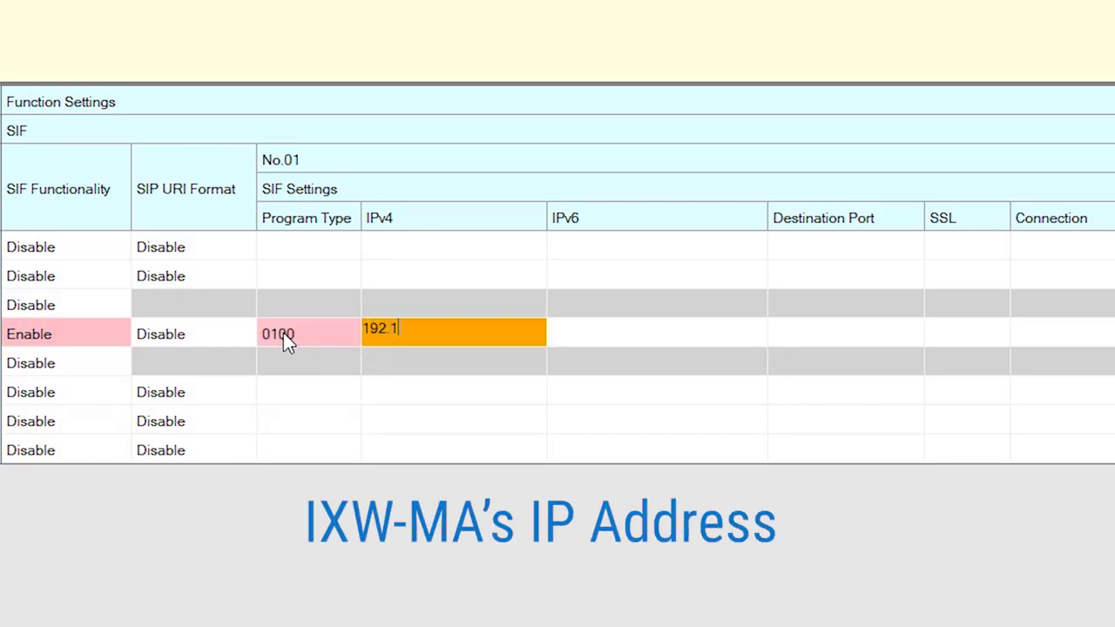
{"action": "type", "text": "68.1.17"}
{"action": "key", "text": "Tab"}
{"action": "key", "text": "Tab"}
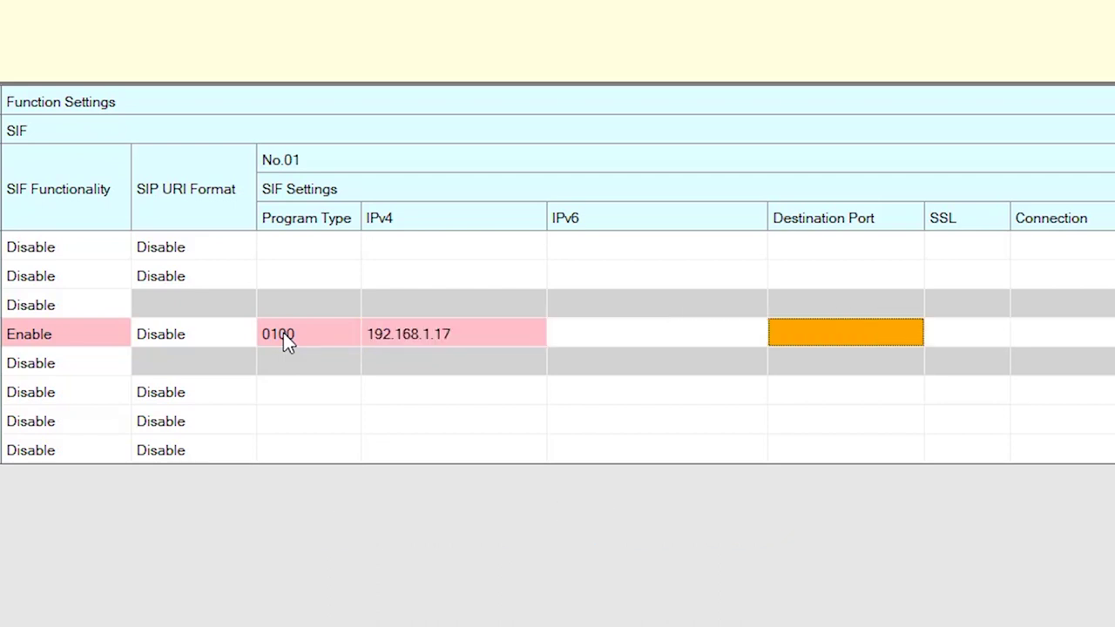
{"action": "type", "text": "65013"}
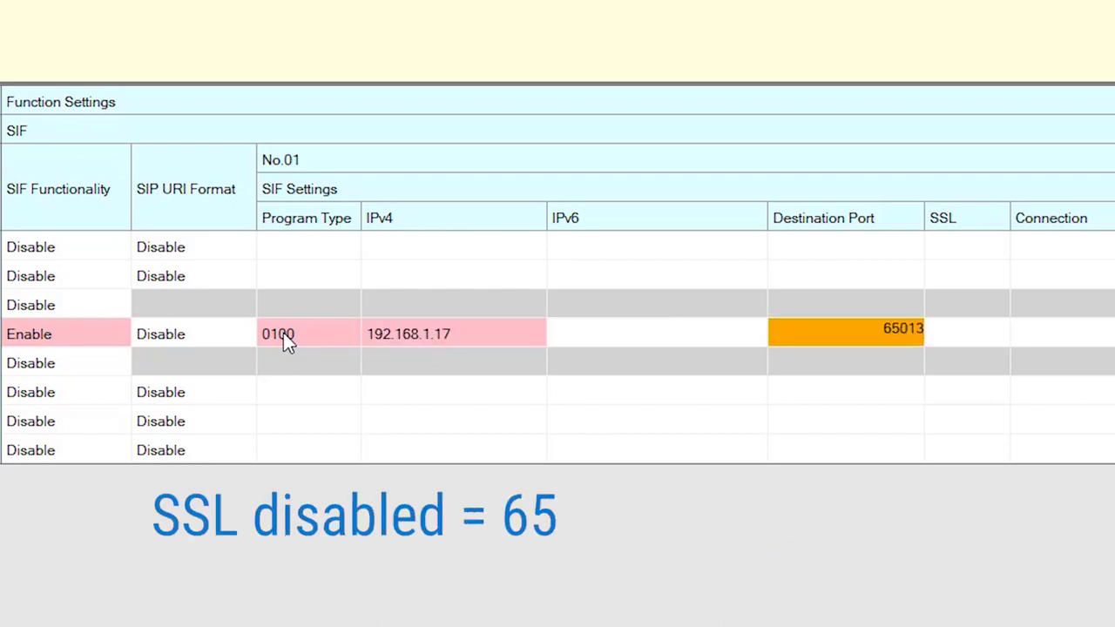
{"action": "key", "text": "Tab"}
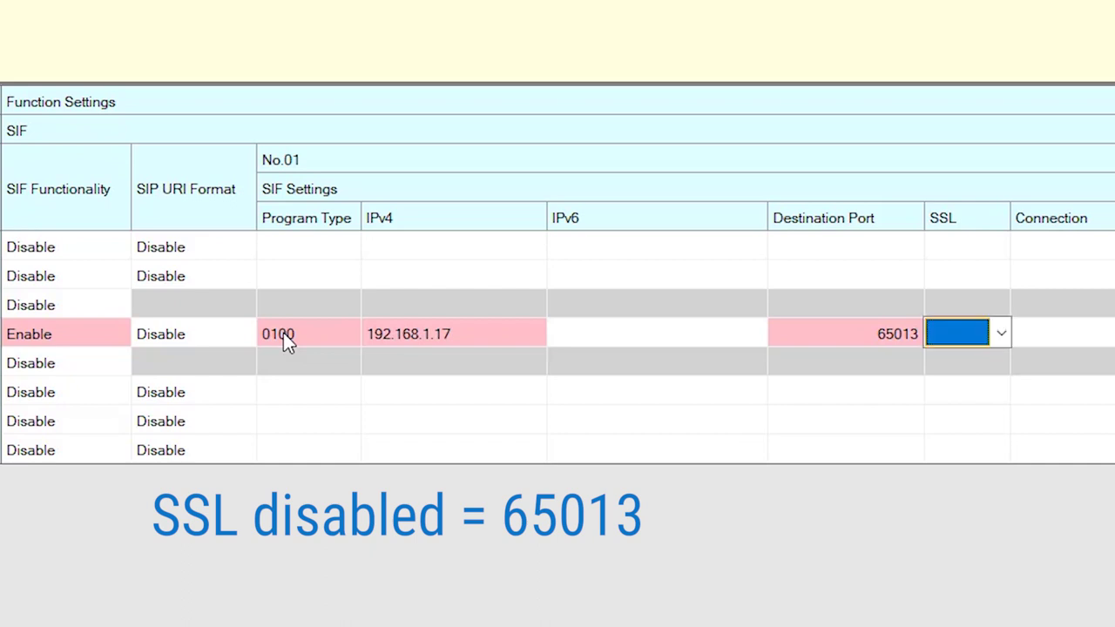
- Set SSL to Disable, connection to Socket, tick the Change contact trigger, and update
{"action": "key", "text": "Down"}
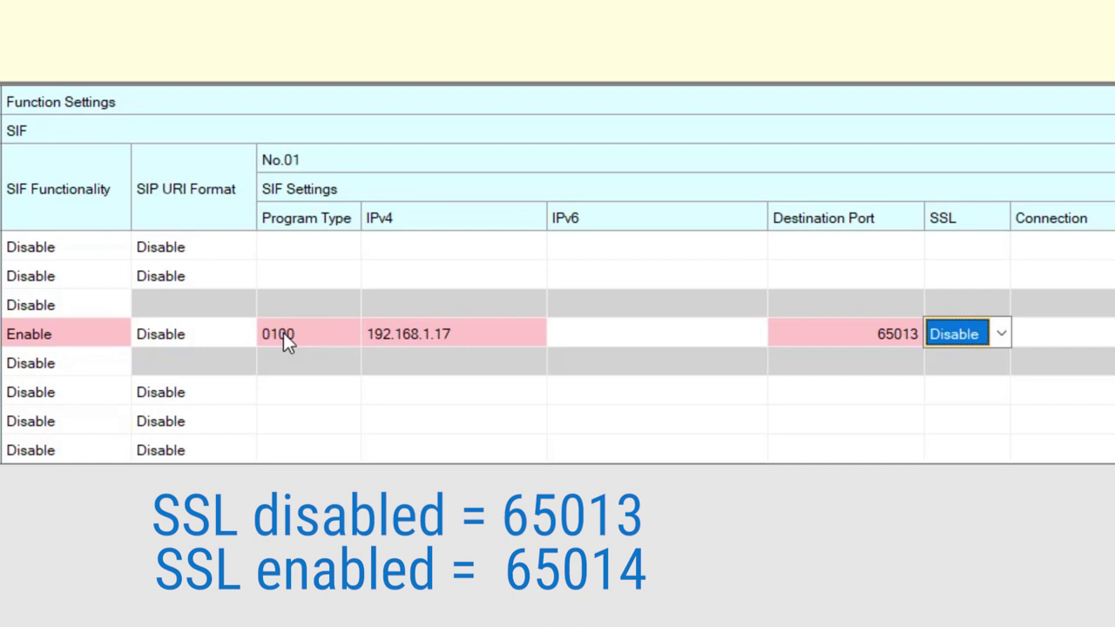
{"action": "key", "text": "Tab"}
{"action": "key", "text": "Down"}
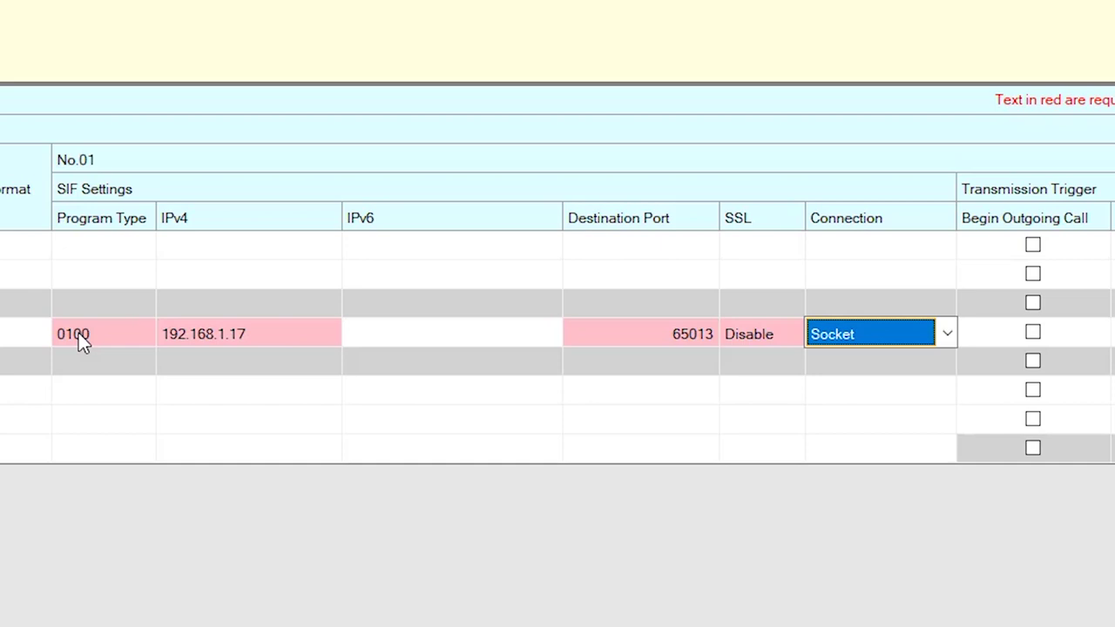
{"action": "key", "text": "Tab"}
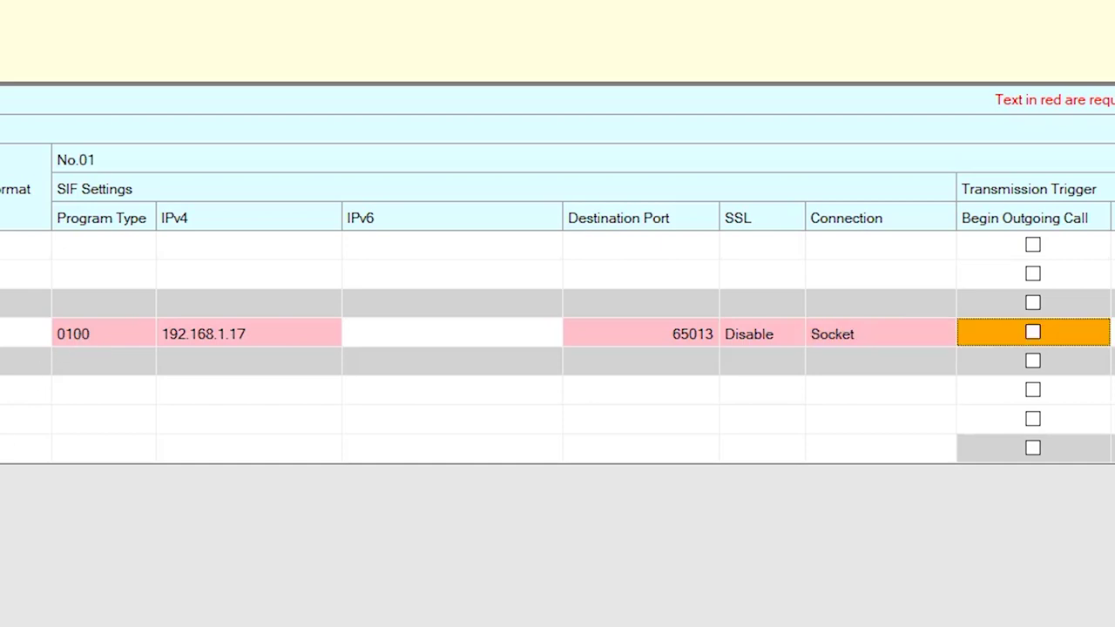
{"action": "scroll", "coordinate": [557, 349], "scroll_direction": "right", "scroll_amount": 10}
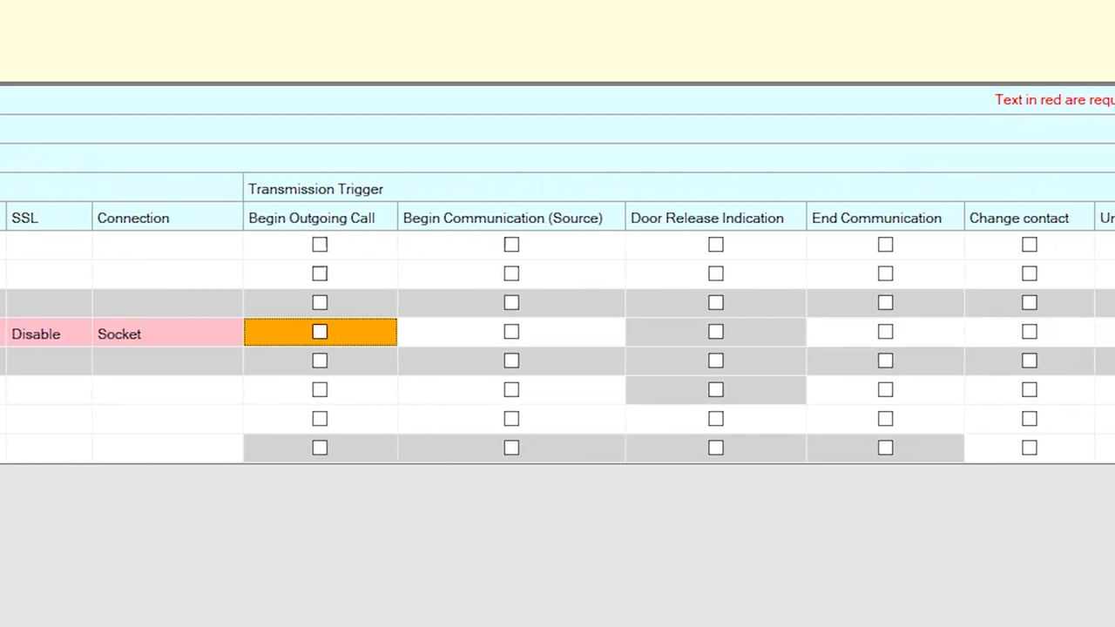
{"action": "scroll", "coordinate": [558, 349], "scroll_direction": "right", "scroll_amount": 3}
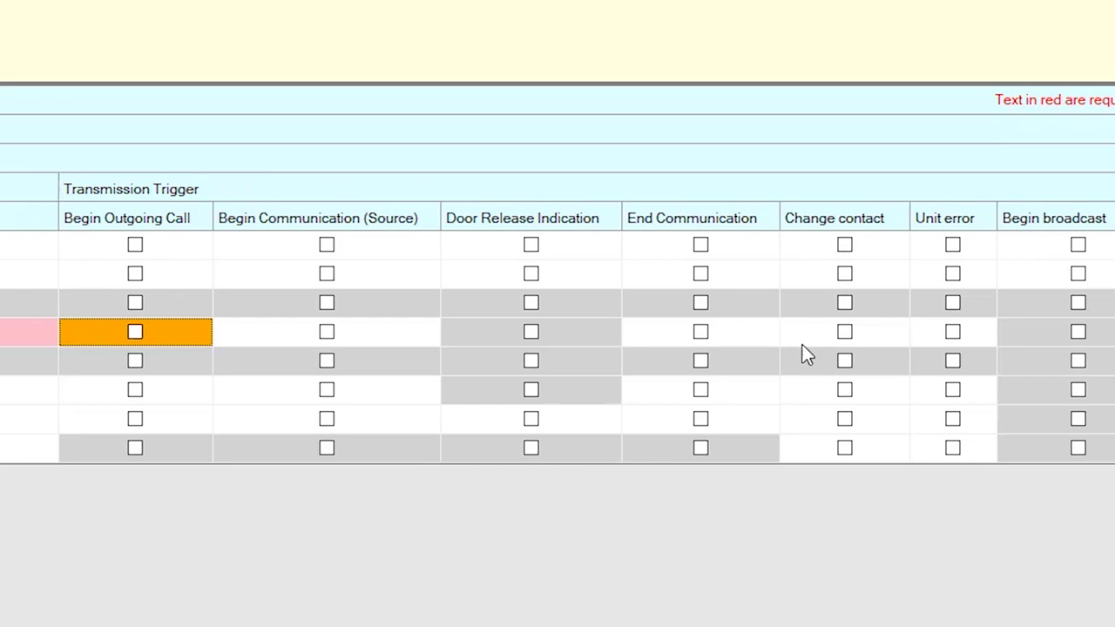
{"action": "left_click", "coordinate": [841, 330]}
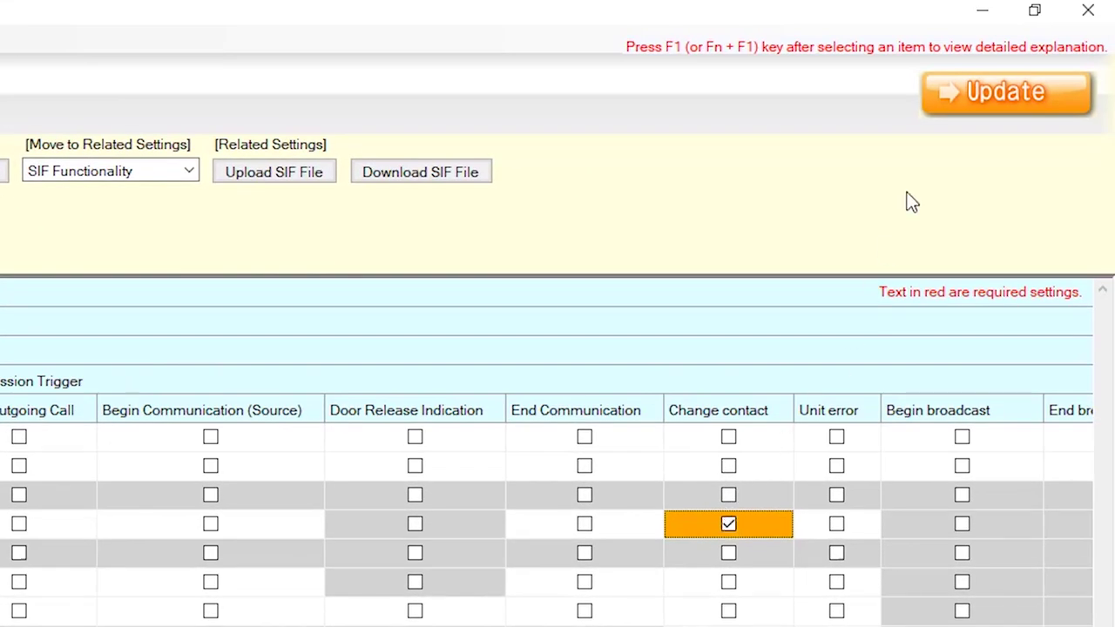
{"action": "left_click", "coordinate": [986, 91]}
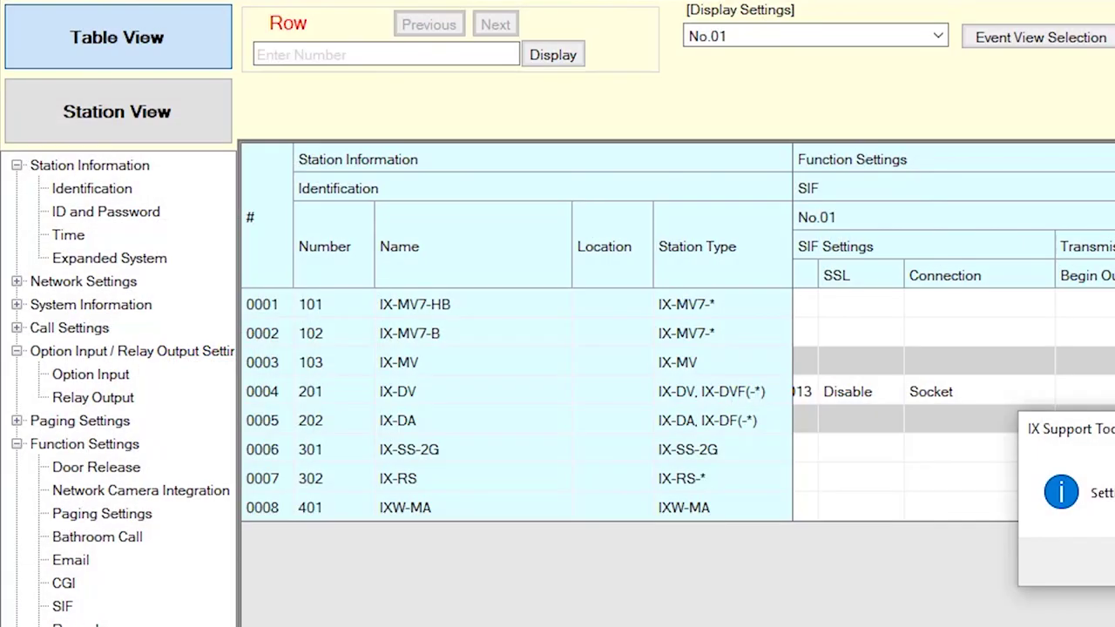
- Set Relay Output 2 function of row 0008 (401 IXW-MA) to Contact Change SIF Event
{"action": "key", "text": "Return"}
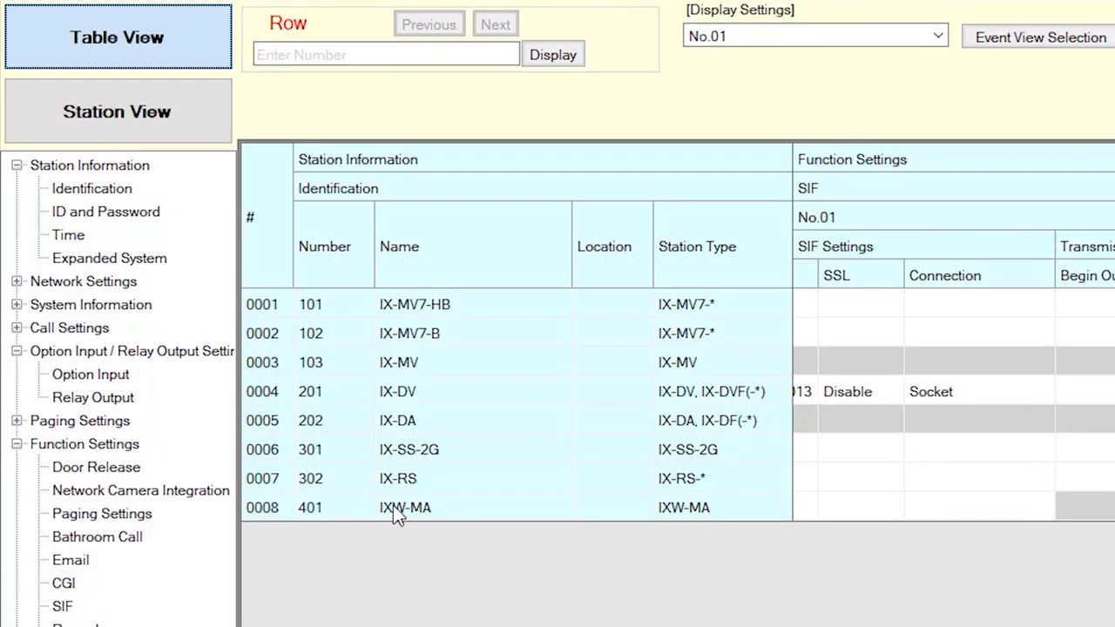
{"action": "left_click", "coordinate": [67, 399]}
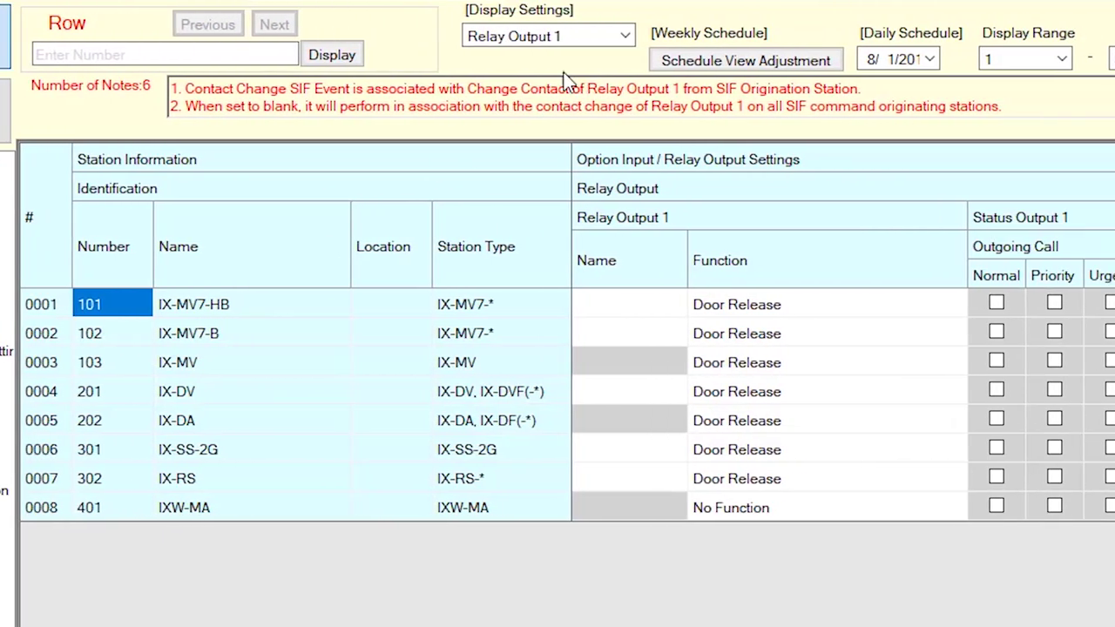
{"action": "left_click", "coordinate": [633, 36]}
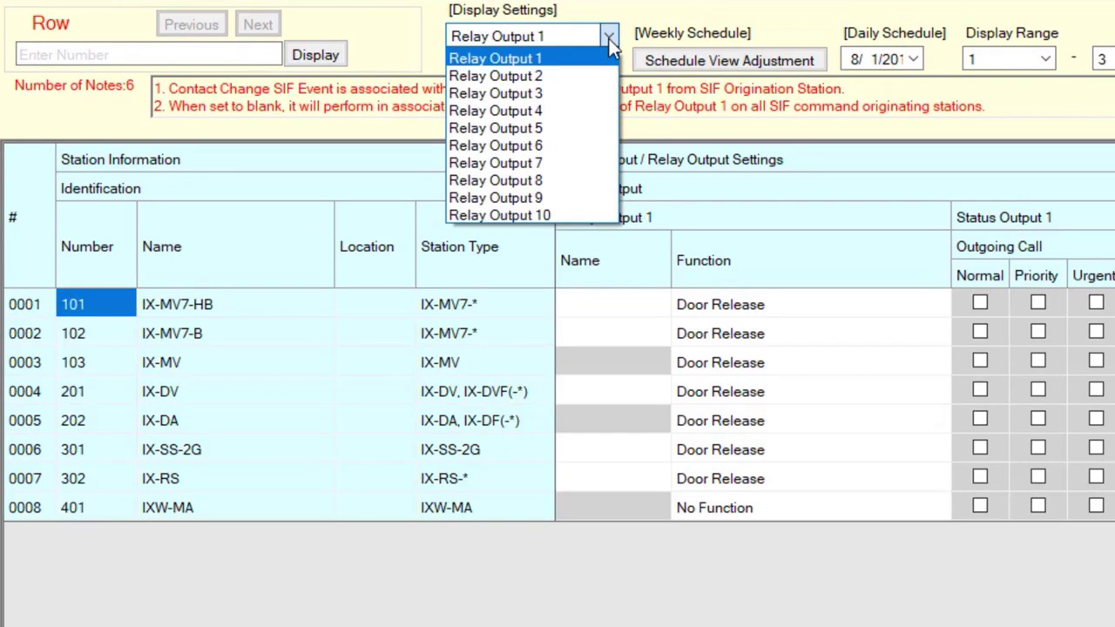
{"action": "left_click", "coordinate": [547, 77]}
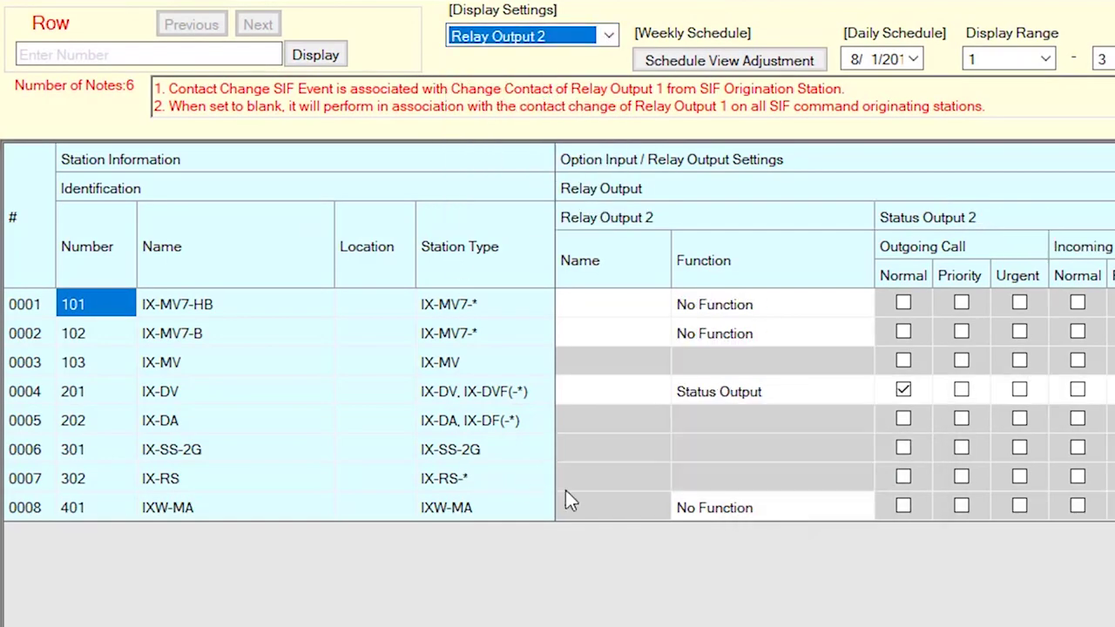
{"action": "left_click", "coordinate": [859, 515]}
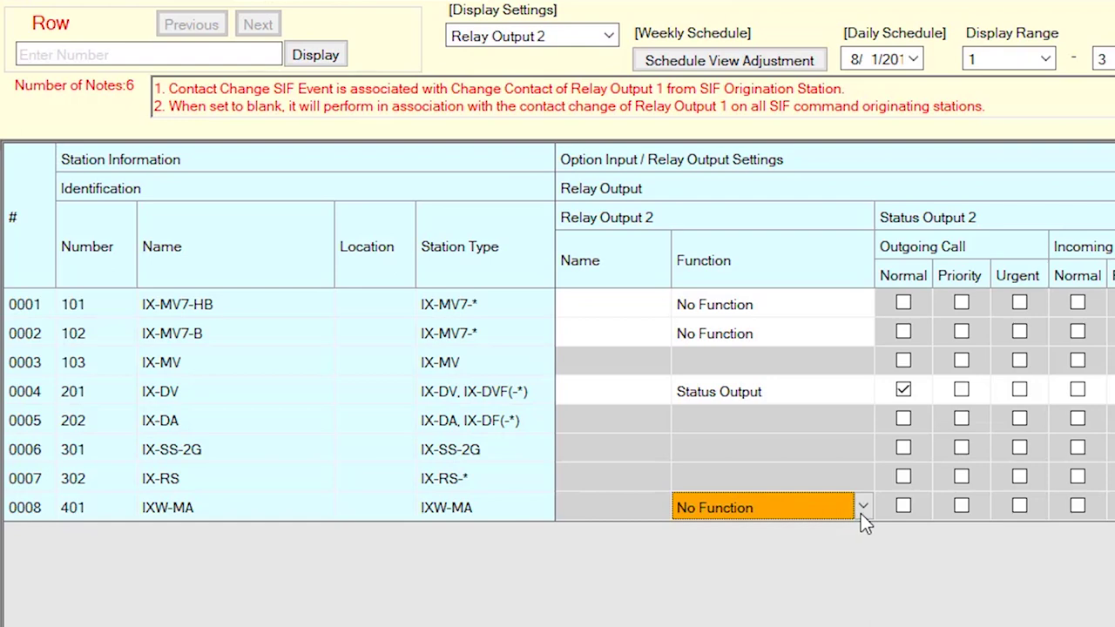
{"action": "left_click", "coordinate": [863, 507]}
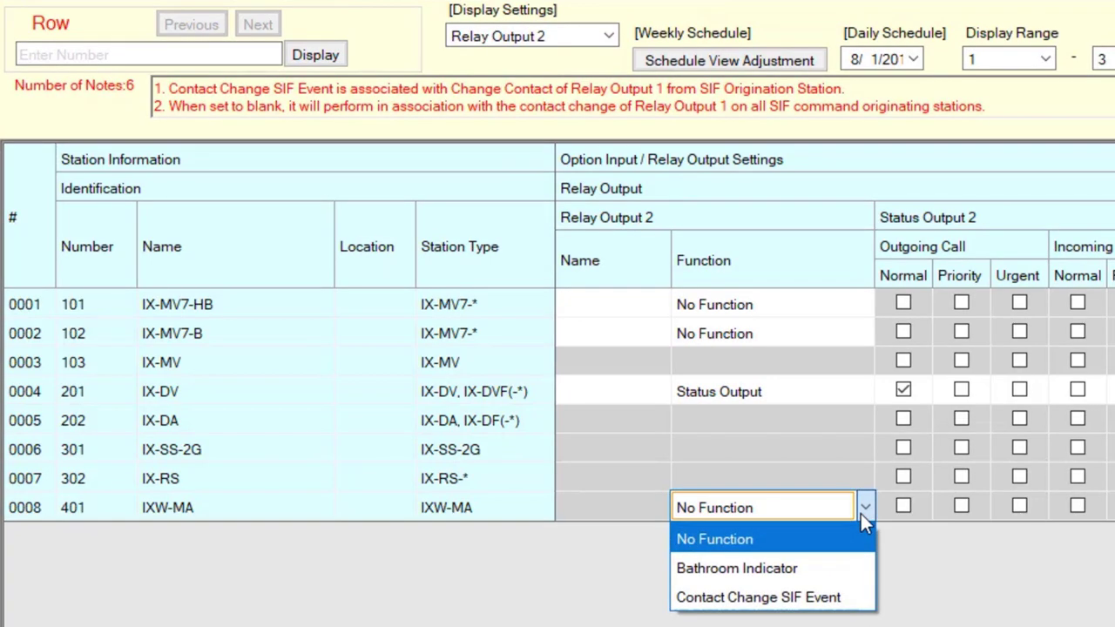
{"action": "left_click", "coordinate": [830, 605]}
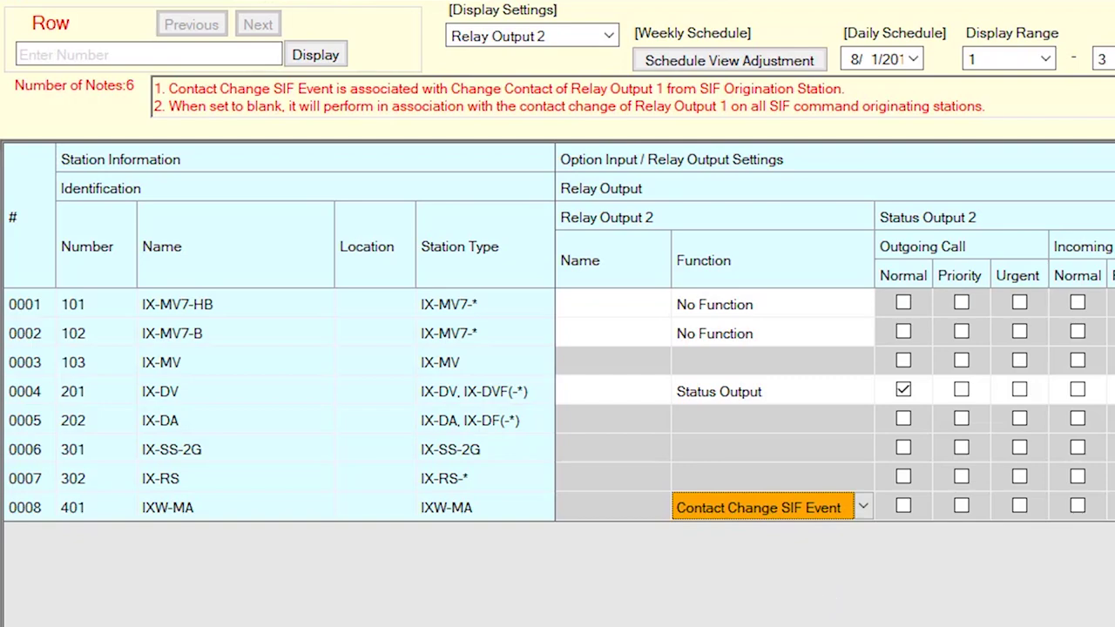
{"action": "scroll", "coordinate": [835, 348], "scroll_direction": "right", "scroll_amount": 10}
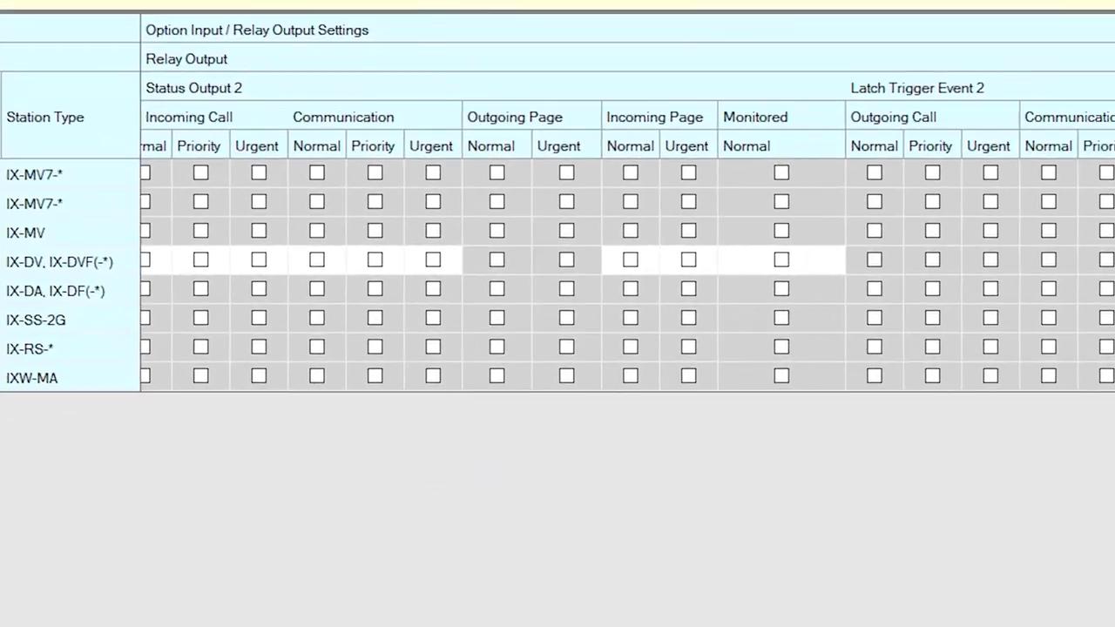
- Pick door station 201 as the Contact Change SIF Event source and save the relay settings
{"action": "scroll", "coordinate": [627, 261], "scroll_direction": "right", "scroll_amount": 10}
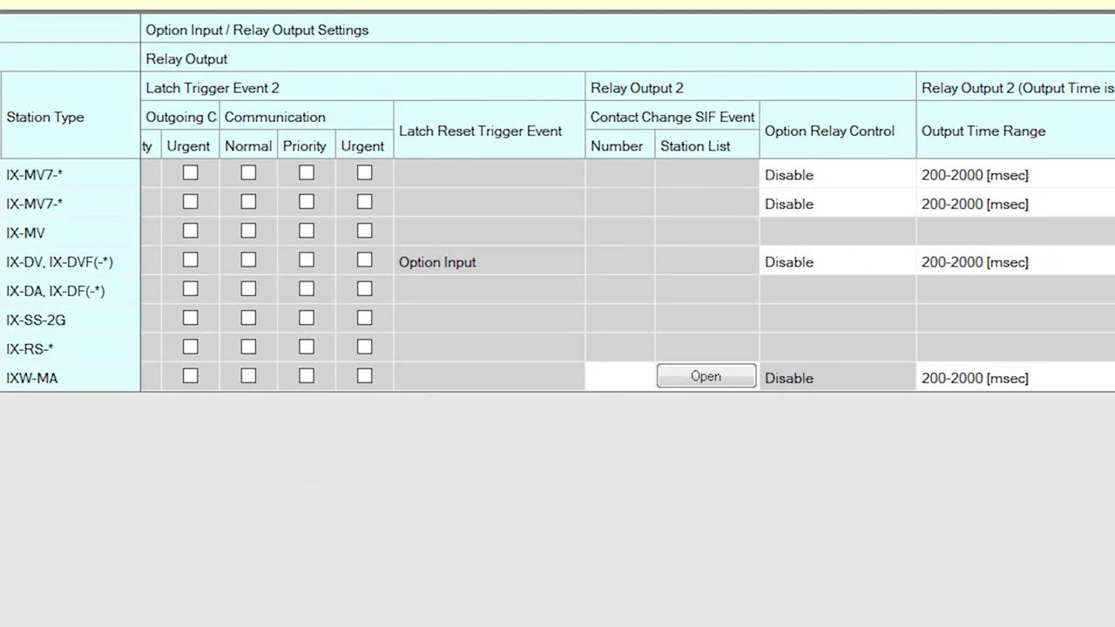
{"action": "left_click", "coordinate": [700, 378]}
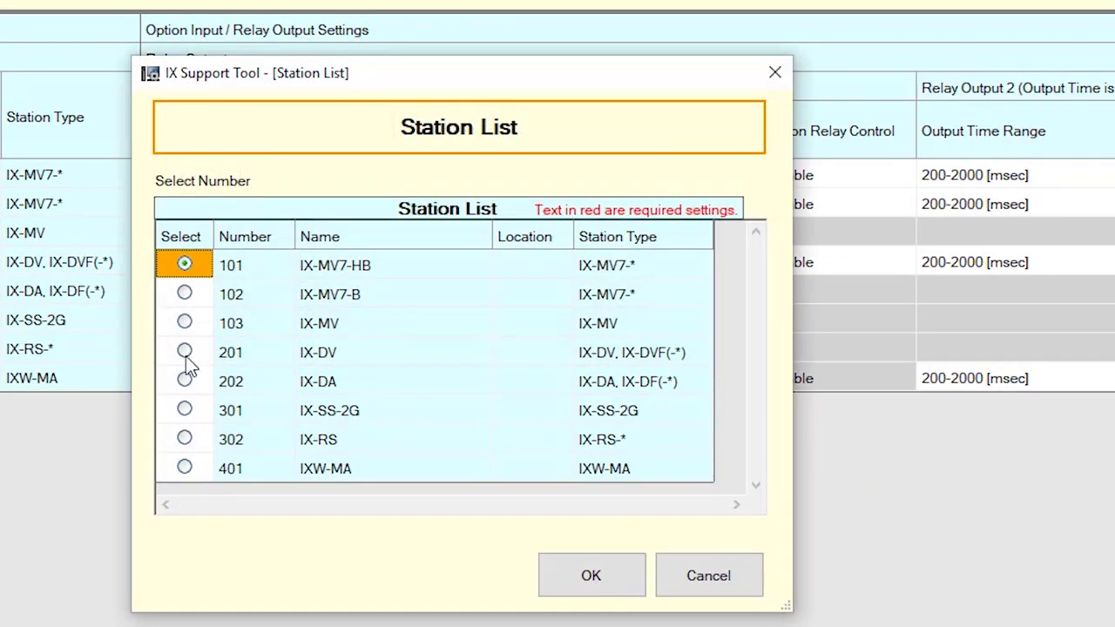
{"action": "left_click", "coordinate": [184, 352]}
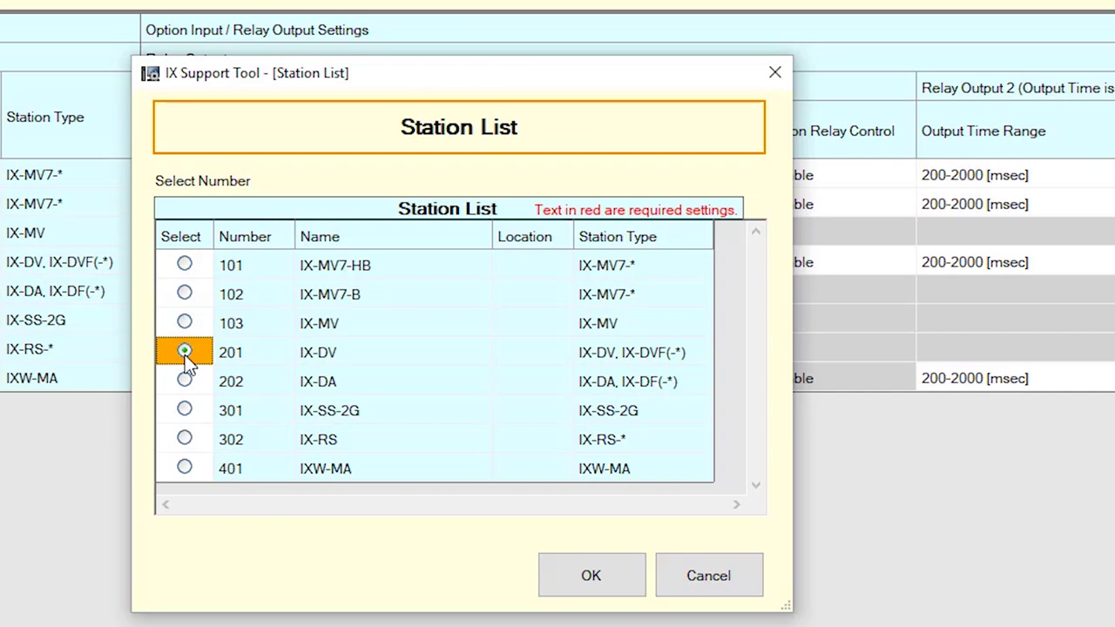
{"action": "left_click", "coordinate": [595, 589]}
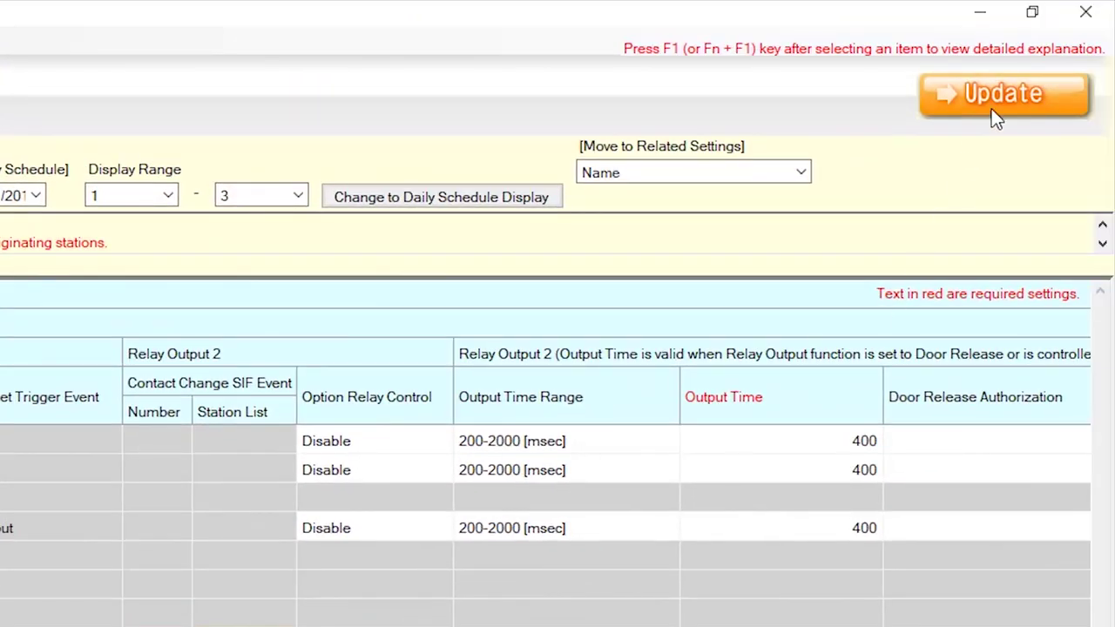
{"action": "left_click", "coordinate": [991, 109]}
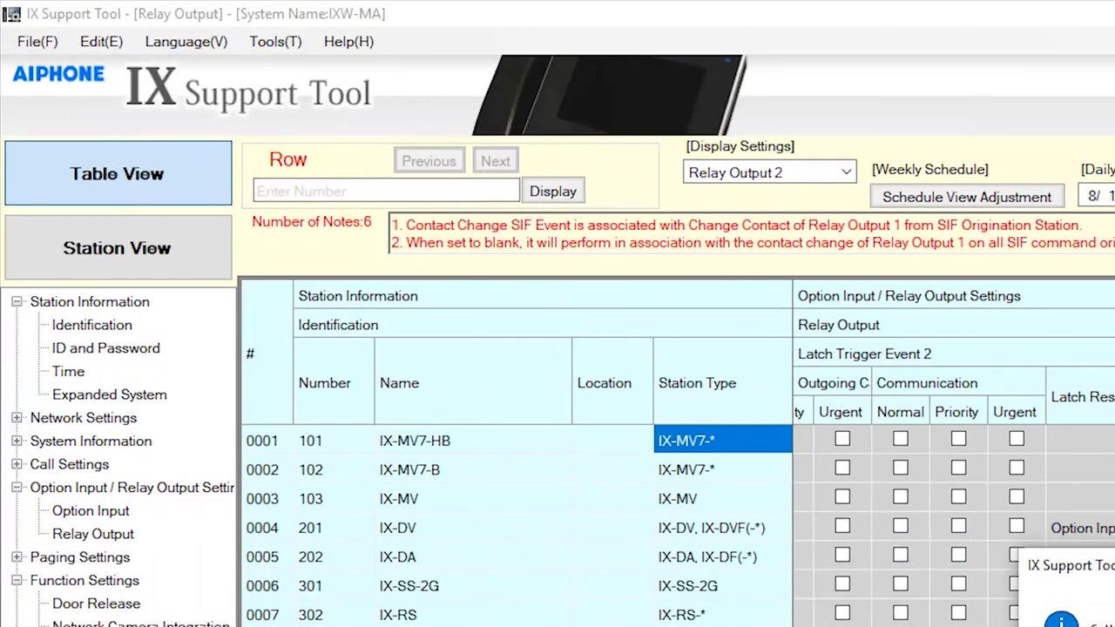
{"action": "key", "text": "Return"}
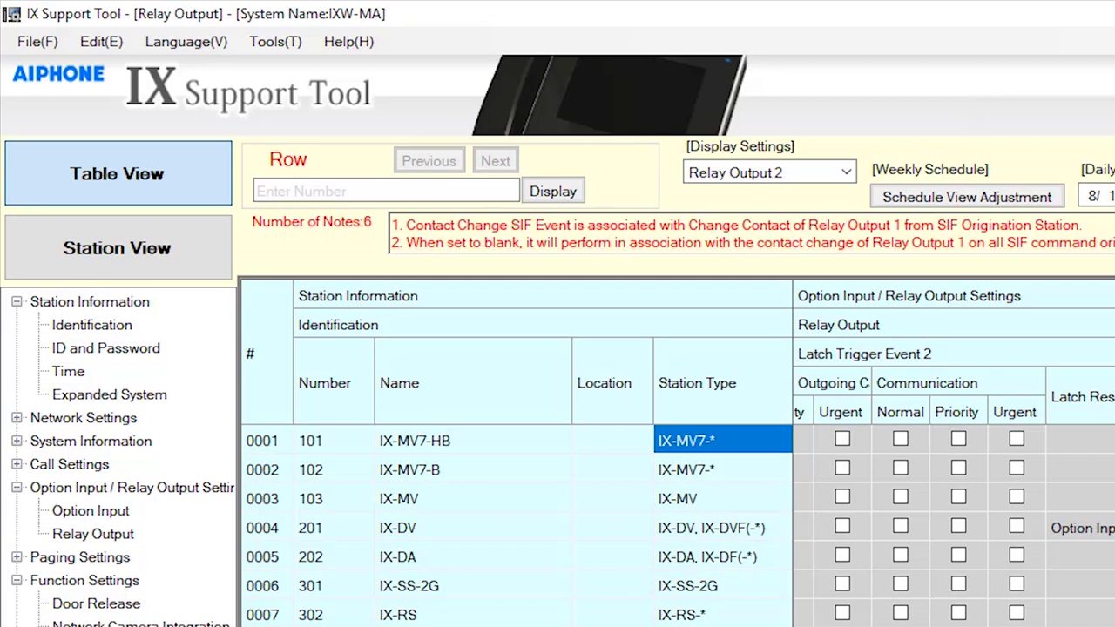
- Select all eight stations in File > Upload Settings To Station and start the upload
{"action": "left_click", "coordinate": [24, 41]}
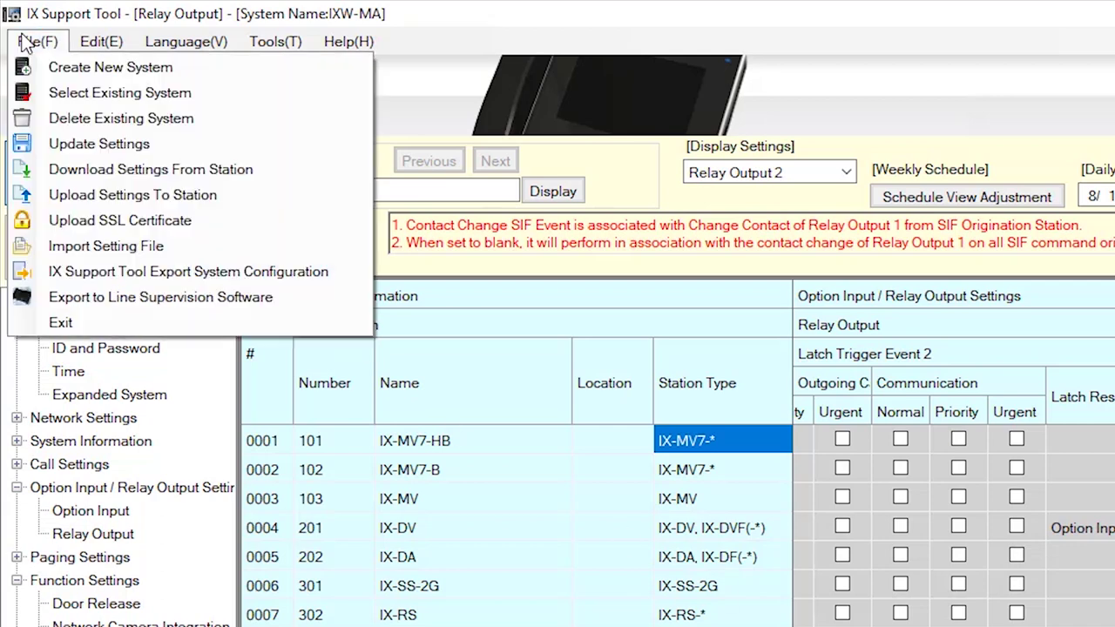
{"action": "left_click", "coordinate": [74, 198]}
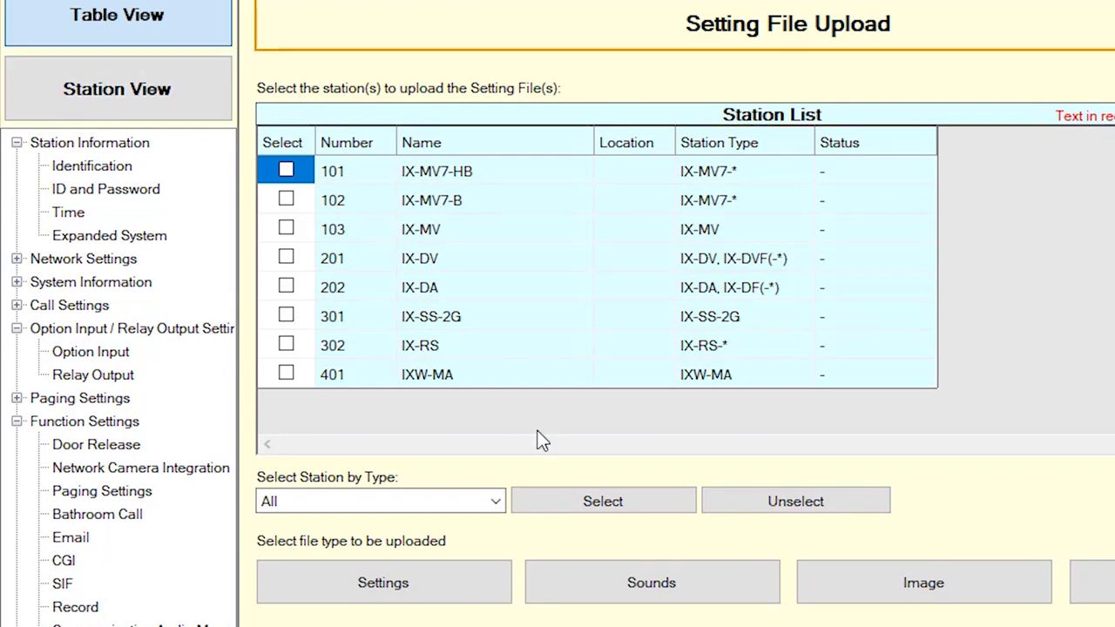
{"action": "left_click", "coordinate": [599, 500]}
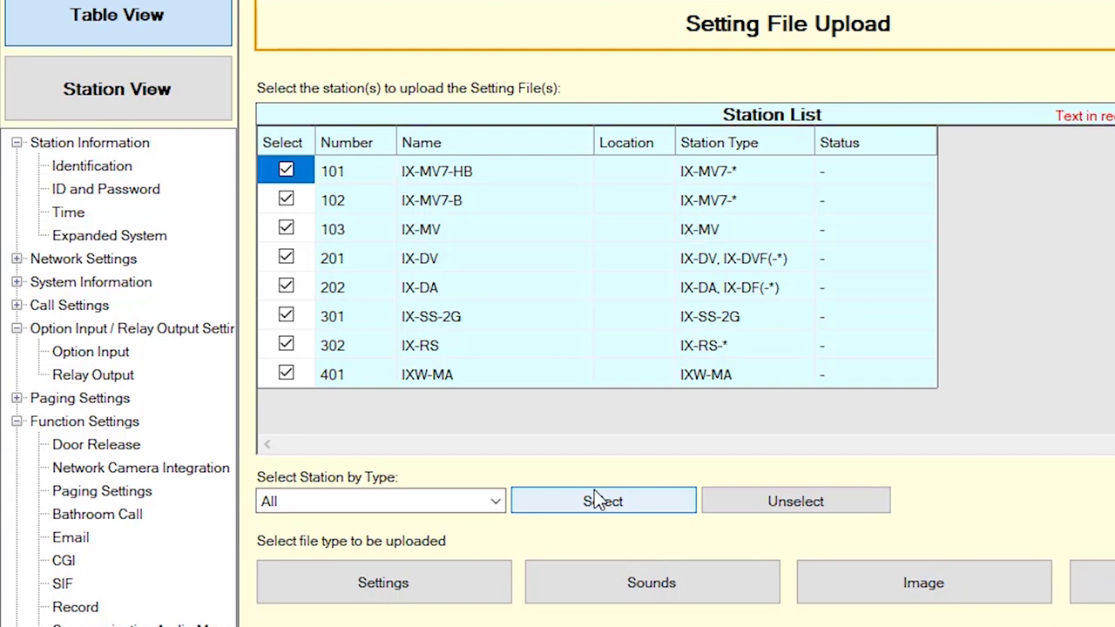
{"action": "left_click", "coordinate": [448, 575]}
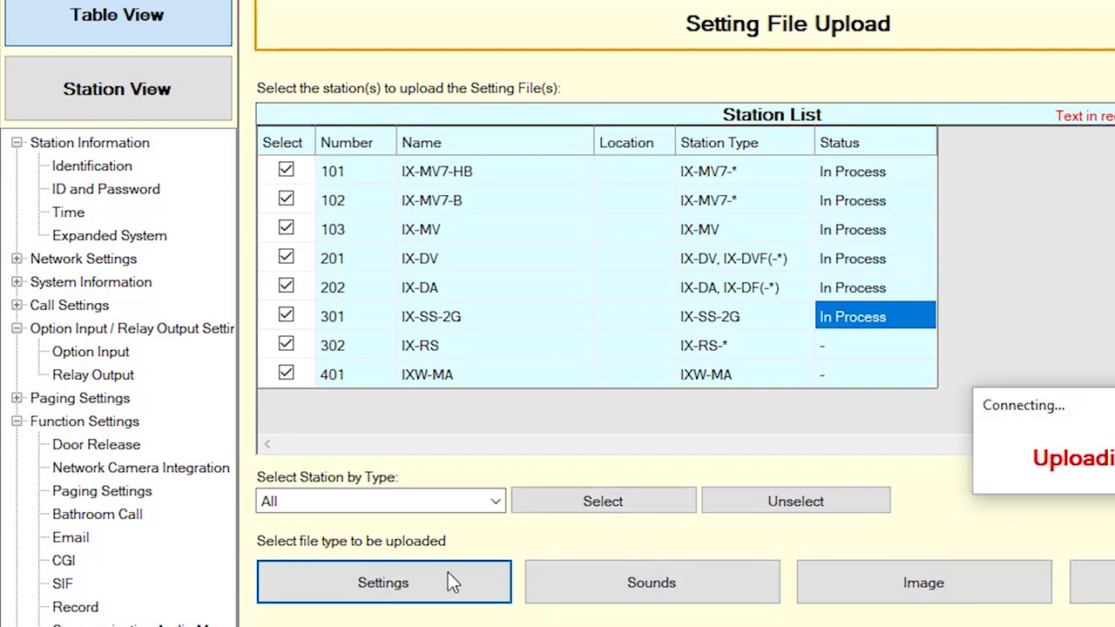